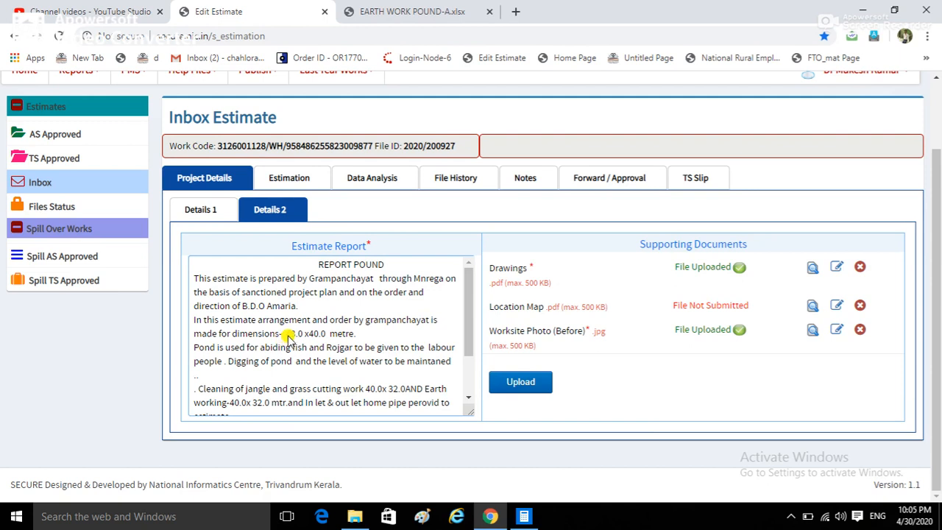
Highlight the pond dimensions in the estimate report text to review them
{"action": "left_click_drag", "start_coordinate": [286, 334], "coordinate": [322, 336]}
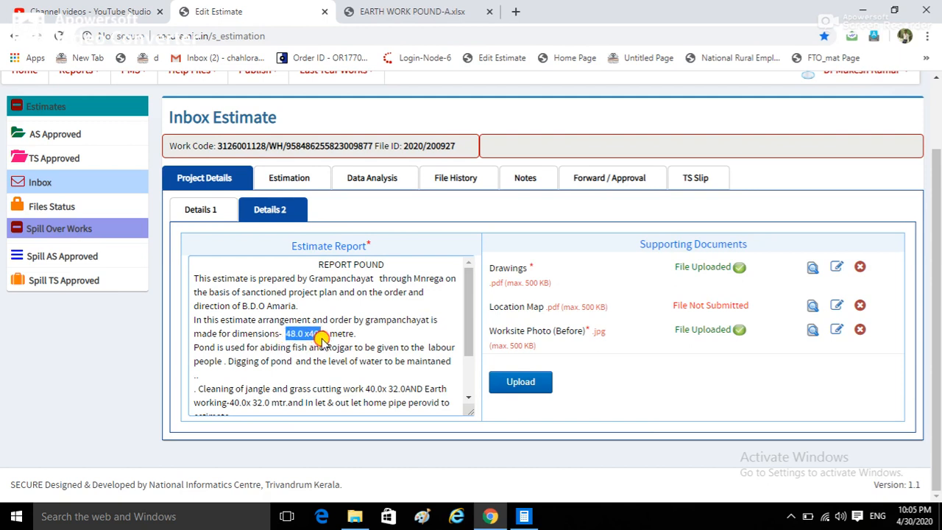
{"action": "left_click", "coordinate": [287, 335]}
{"action": "left_click_drag", "start_coordinate": [286, 334], "coordinate": [363, 339]}
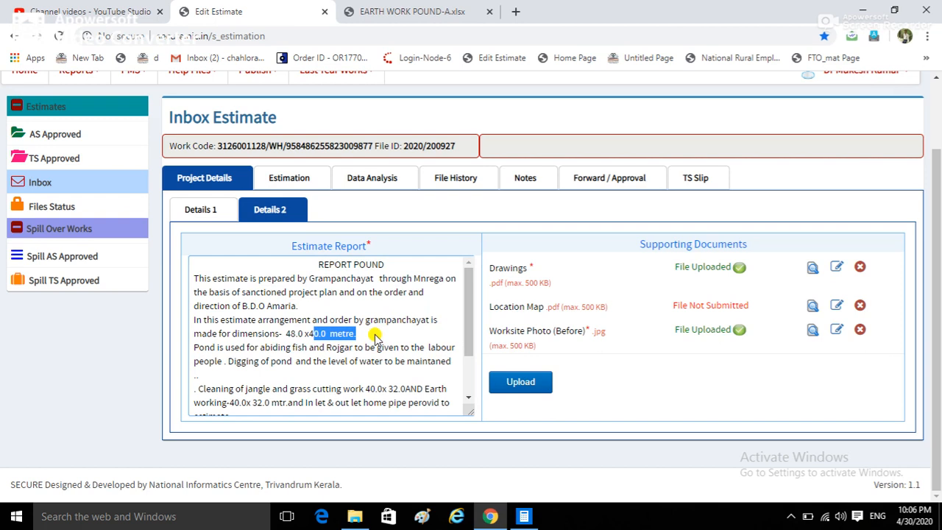
{"action": "left_click", "coordinate": [380, 336]}
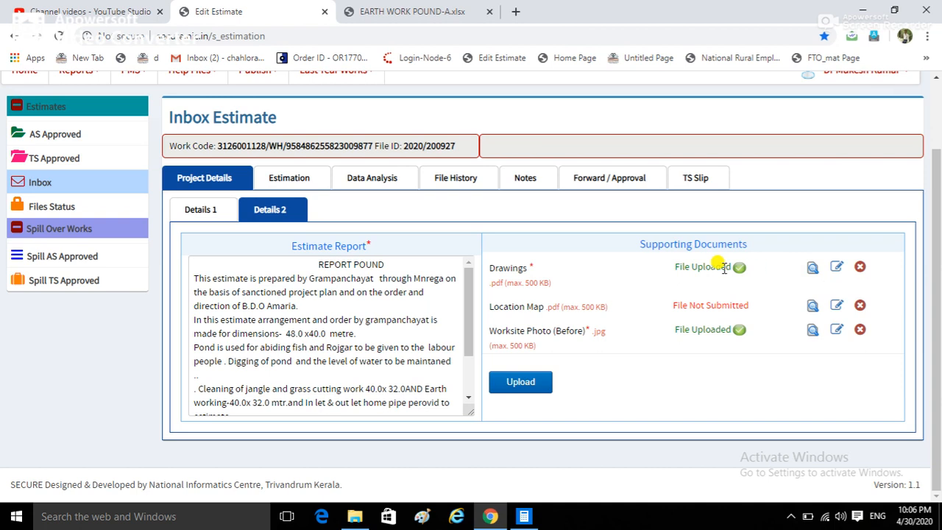
View the uploaded Drawings document and examine the grid plan's overall dimensions and the grid A measurements
{"action": "left_click", "coordinate": [810, 270]}
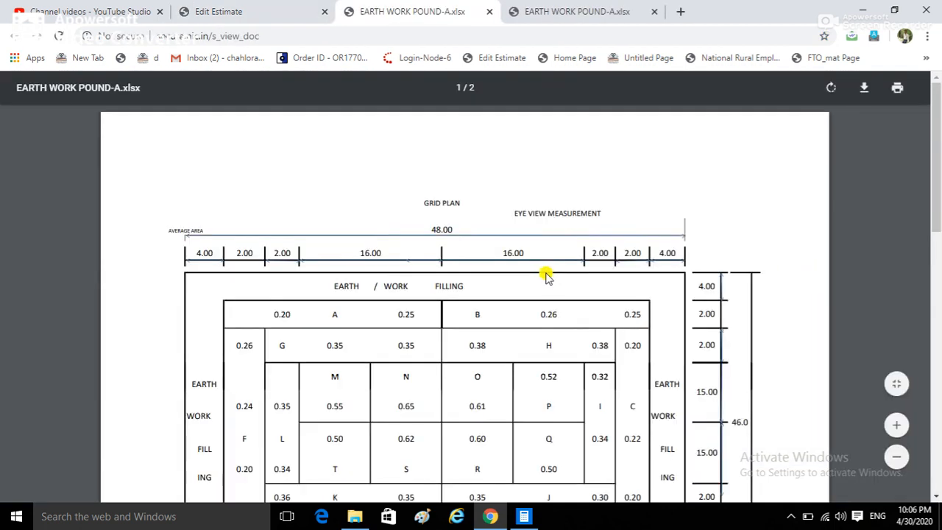
{"action": "left_click_drag", "start_coordinate": [936, 204], "coordinate": [936, 229]}
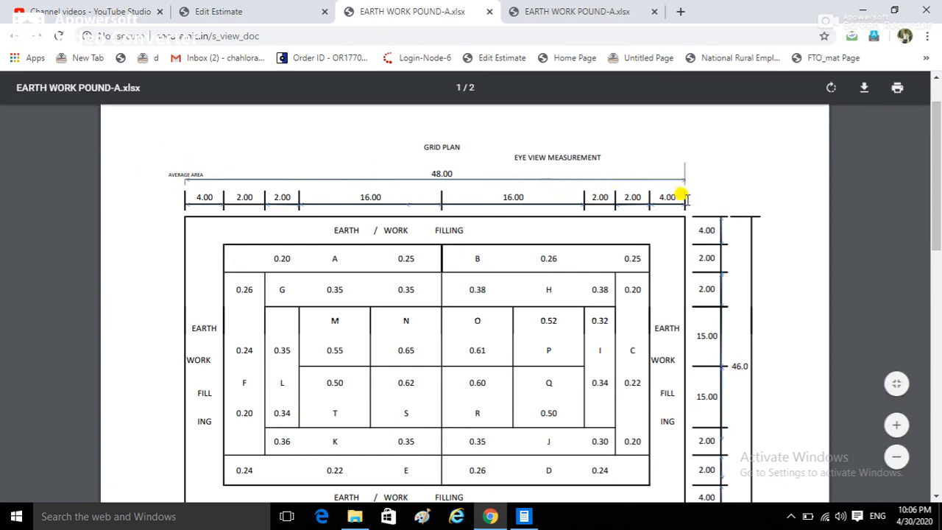
{"action": "scroll", "coordinate": [936, 213], "scroll_direction": "down", "scroll_amount": 1}
{"action": "left_click_drag", "start_coordinate": [936, 213], "coordinate": [936, 220]}
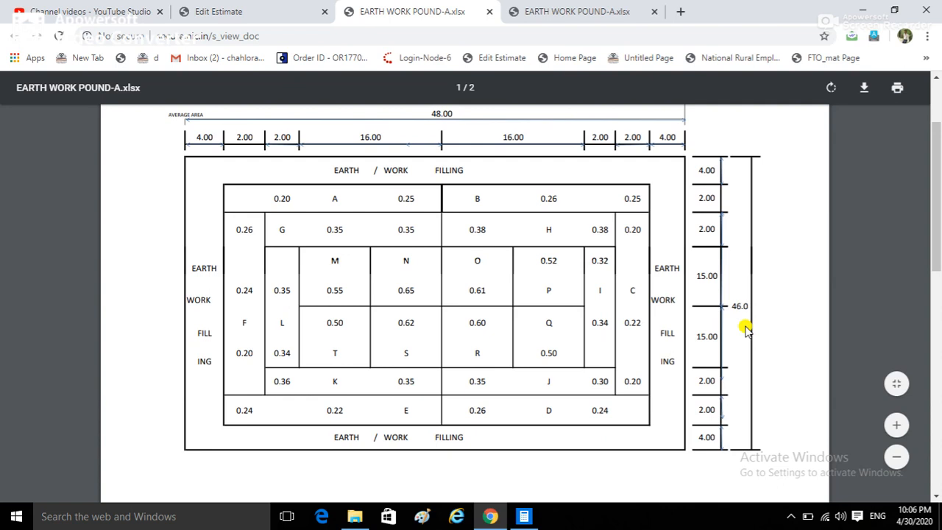
{"action": "left_click_drag", "start_coordinate": [933, 225], "coordinate": [938, 207]}
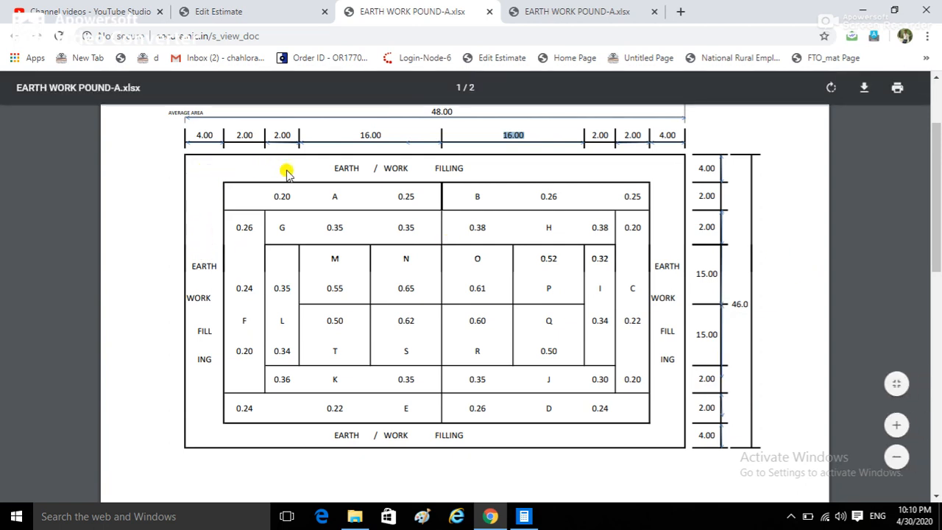
{"action": "left_click", "coordinate": [324, 168]}
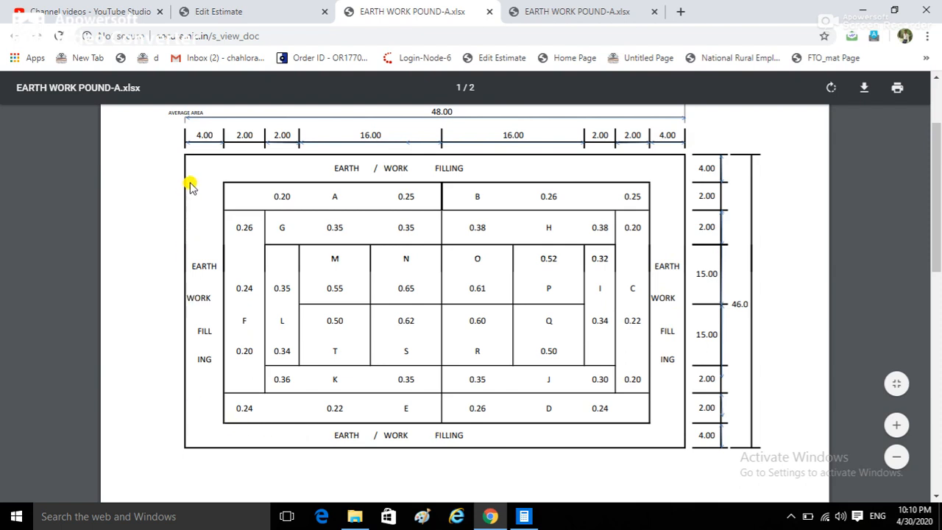
{"action": "left_click_drag", "start_coordinate": [259, 193], "coordinate": [445, 201]}
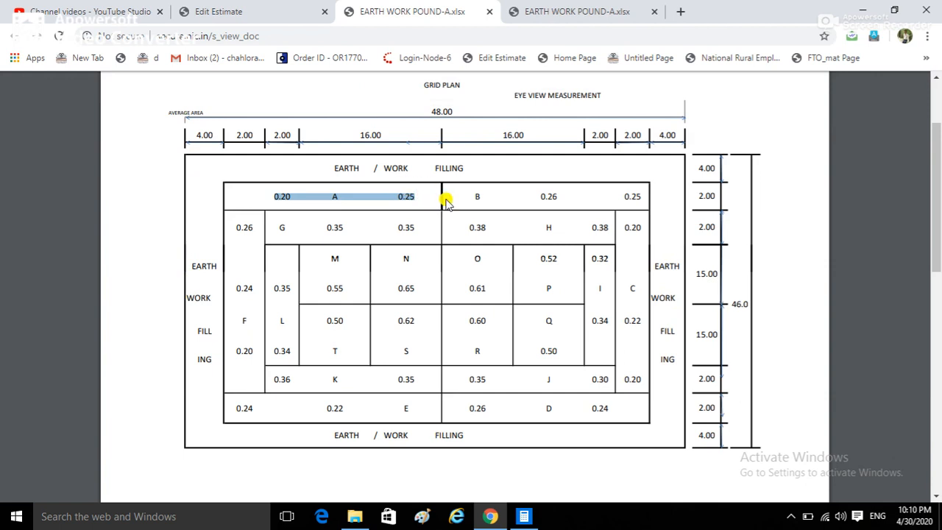
{"action": "left_click", "coordinate": [463, 197]}
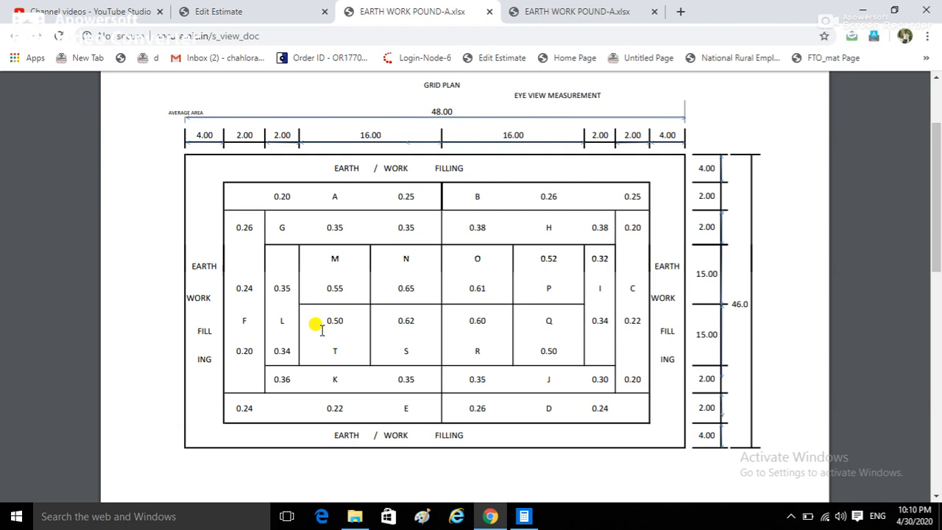
Return to the estimate, show its Estimation details and expand the measurements of item 77.2.2
{"action": "left_click", "coordinate": [242, 15]}
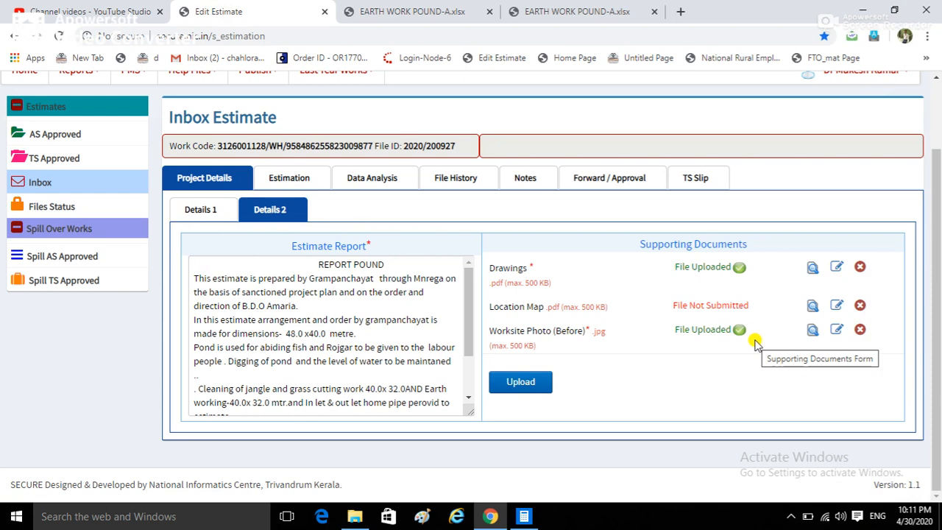
{"action": "left_click", "coordinate": [289, 178]}
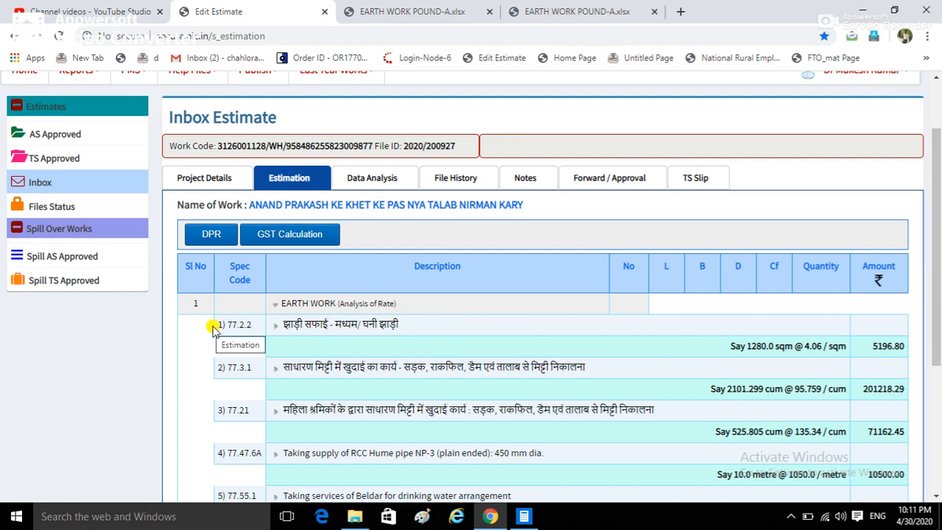
{"action": "left_click_drag", "start_coordinate": [218, 328], "coordinate": [246, 326]}
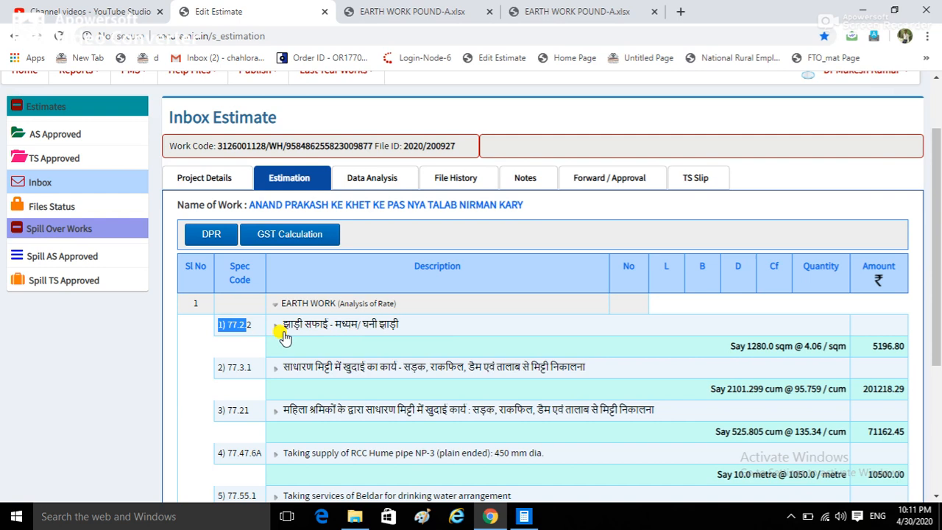
{"action": "left_click", "coordinate": [246, 335]}
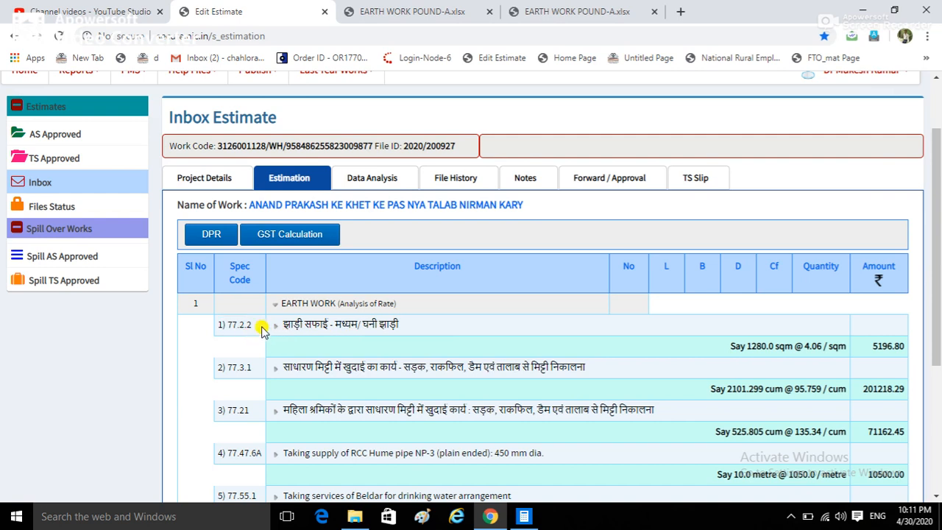
{"action": "left_click_drag", "start_coordinate": [253, 324], "coordinate": [214, 324]}
{"action": "left_click", "coordinate": [275, 328]}
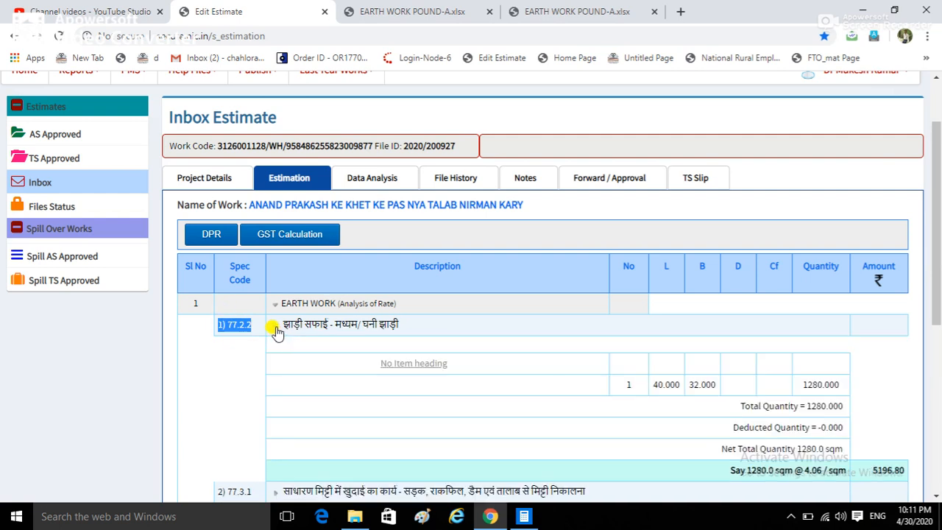
Check the length and breadth entered for item 77.2.2, and collapse its measurements
{"action": "left_click", "coordinate": [670, 383]}
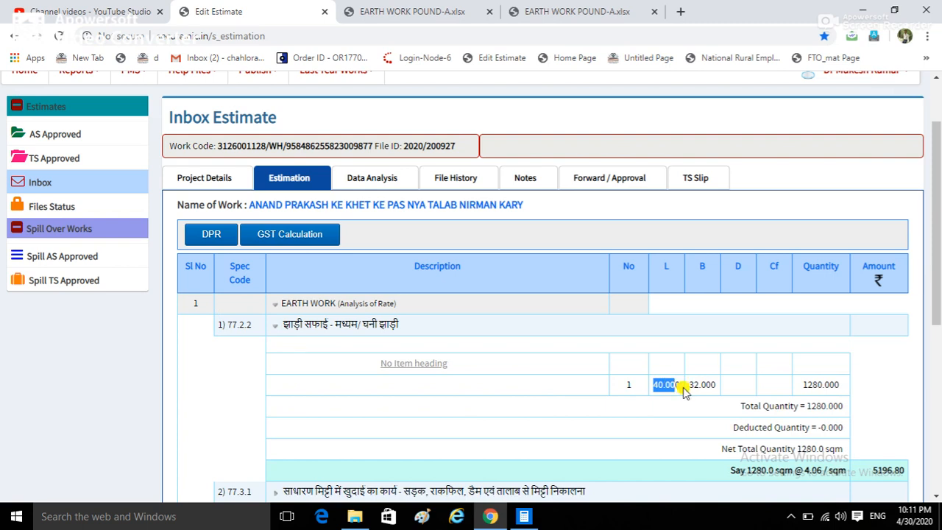
{"action": "left_click", "coordinate": [703, 383]}
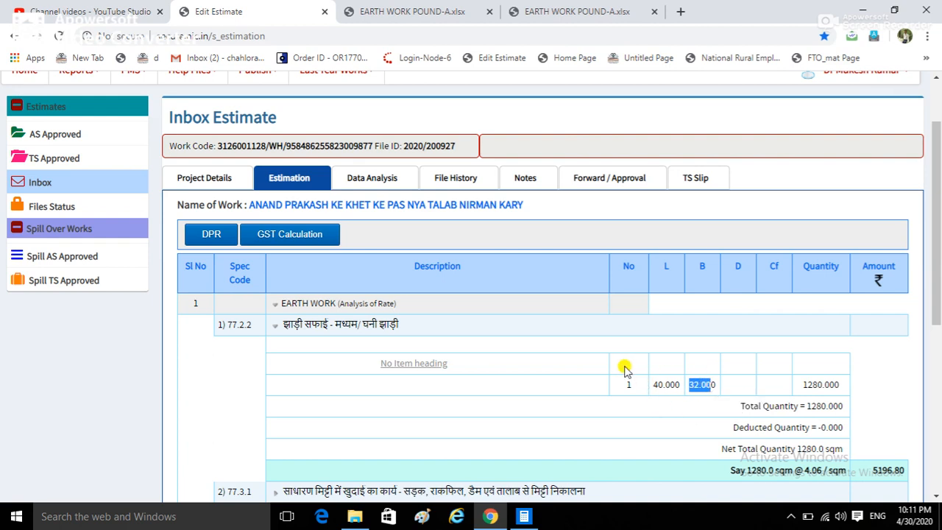
{"action": "left_click", "coordinate": [277, 332]}
Expand earth work item 77.3.1 and review its measurement rows from grid A to grid T
{"action": "scroll", "coordinate": [294, 368], "scroll_direction": "down", "scroll_amount": 1}
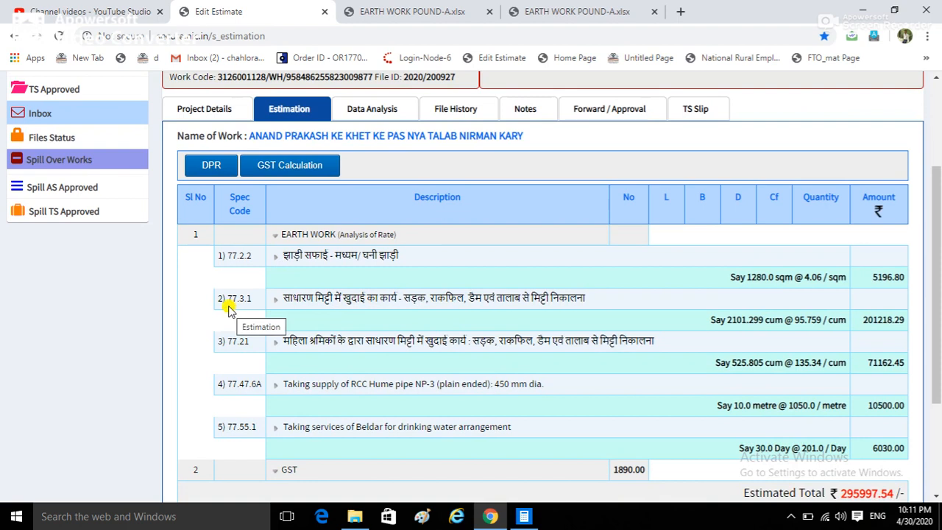
{"action": "left_click_drag", "start_coordinate": [225, 298], "coordinate": [251, 298]}
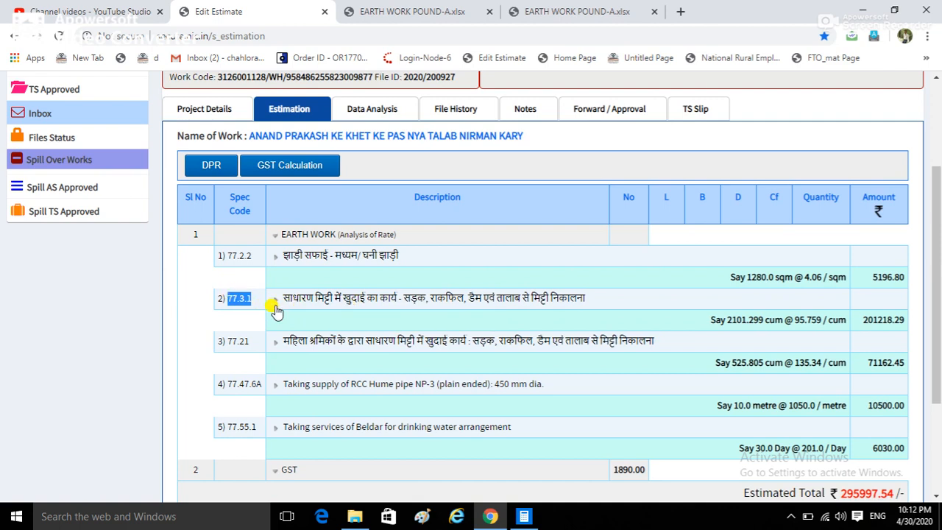
{"action": "left_click", "coordinate": [273, 305]}
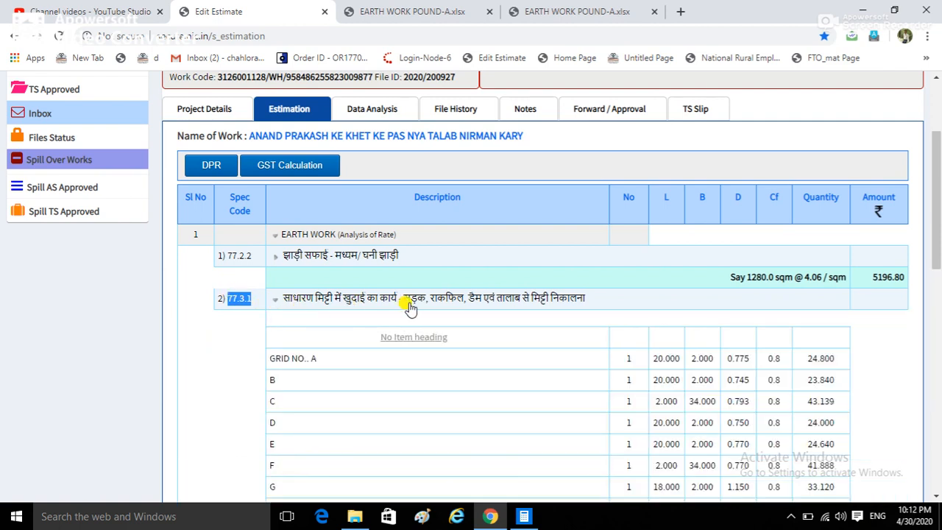
{"action": "scroll", "coordinate": [405, 305], "scroll_direction": "down", "scroll_amount": 2}
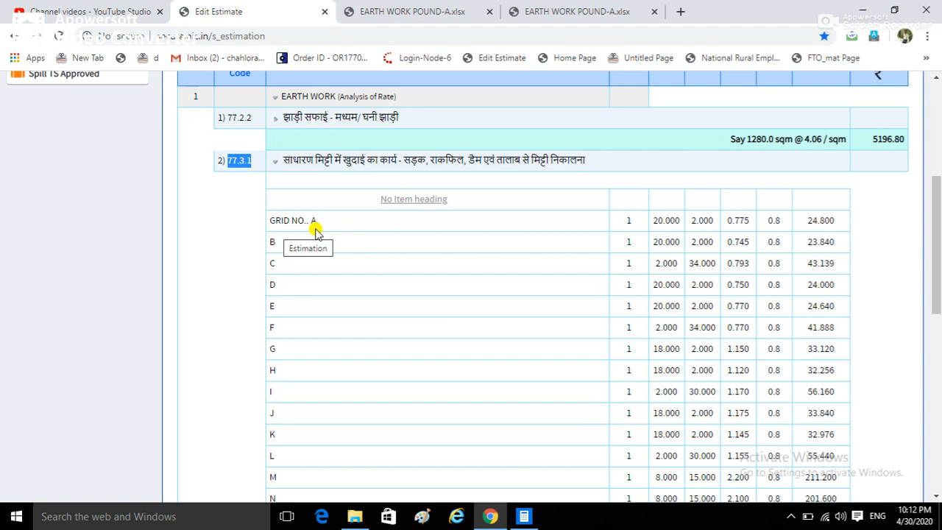
{"action": "scroll", "coordinate": [297, 347], "scroll_direction": "down", "scroll_amount": 3}
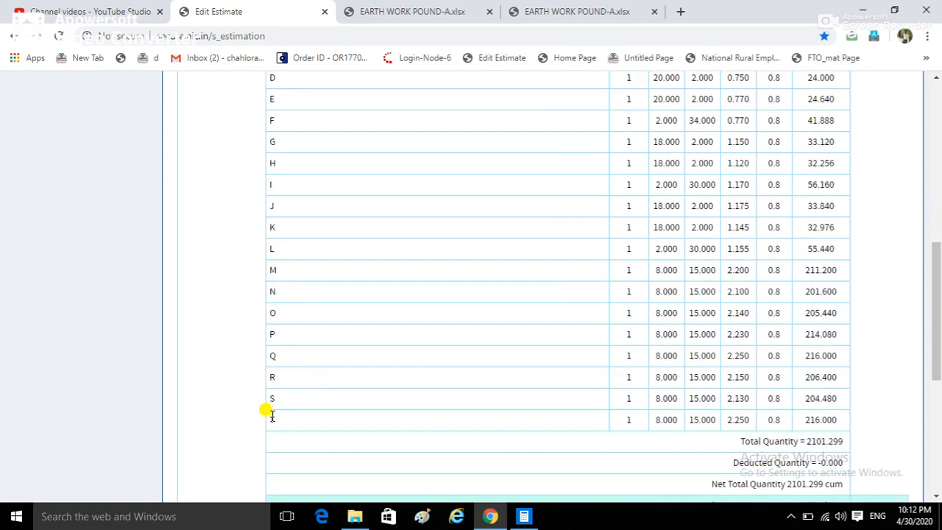
{"action": "left_click_drag", "start_coordinate": [267, 419], "coordinate": [288, 419]}
{"action": "scroll", "coordinate": [434, 382], "scroll_direction": "up", "scroll_amount": 2}
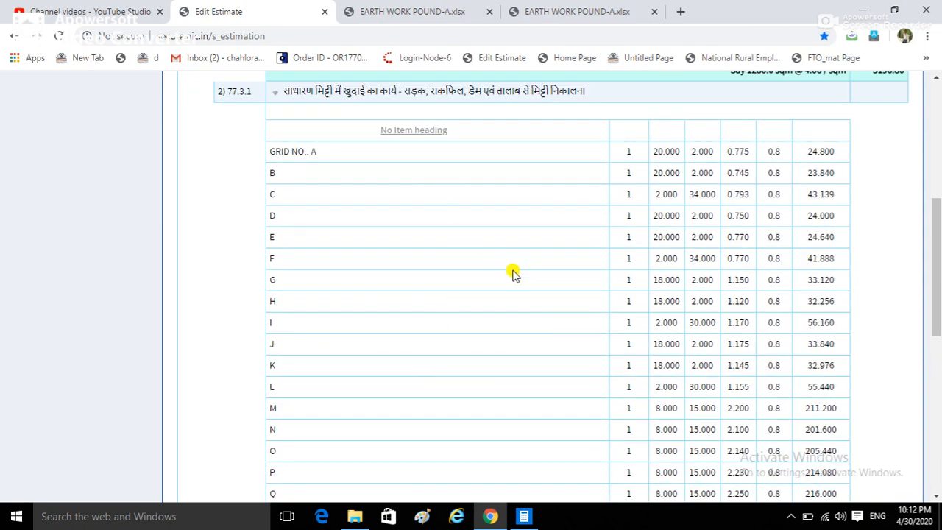
Highlight the grid A label under item 77.3.1 and examine its length and breadth
{"action": "scroll", "coordinate": [492, 265], "scroll_direction": "up", "scroll_amount": 1}
{"action": "left_click", "coordinate": [302, 218]}
{"action": "left_click_drag", "start_coordinate": [301, 217], "coordinate": [336, 218]}
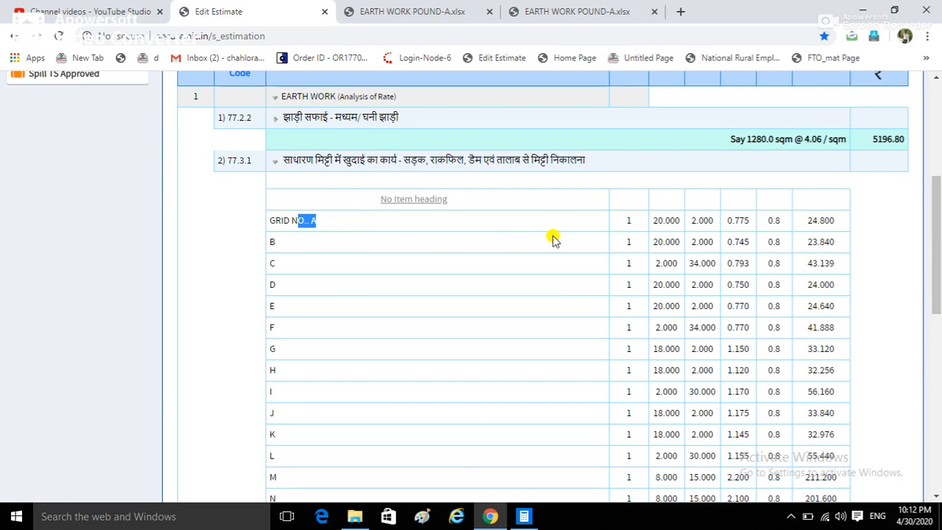
{"action": "left_click_drag", "start_coordinate": [650, 220], "coordinate": [713, 221]}
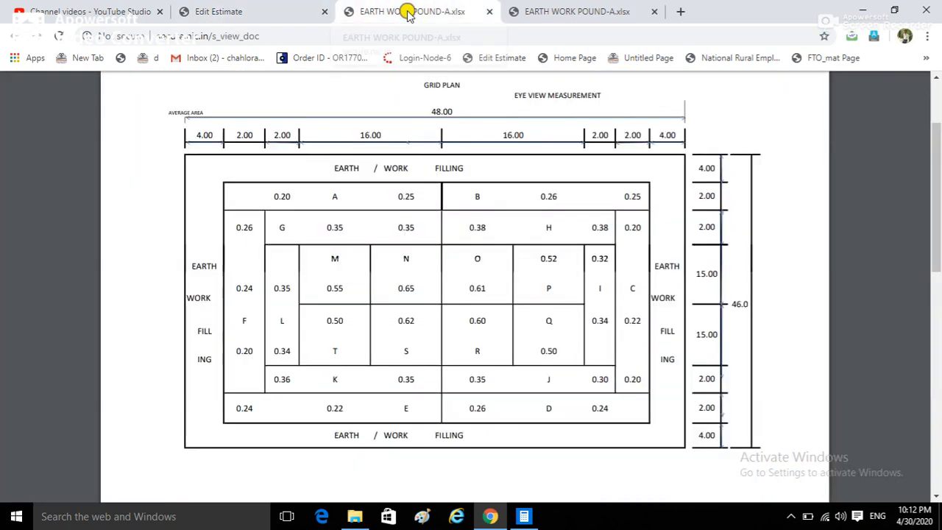
Check the depth and breadth of grid A on the grid plan in the EARTH WORK POUND-A.xlsx drawing
{"action": "left_click", "coordinate": [410, 16]}
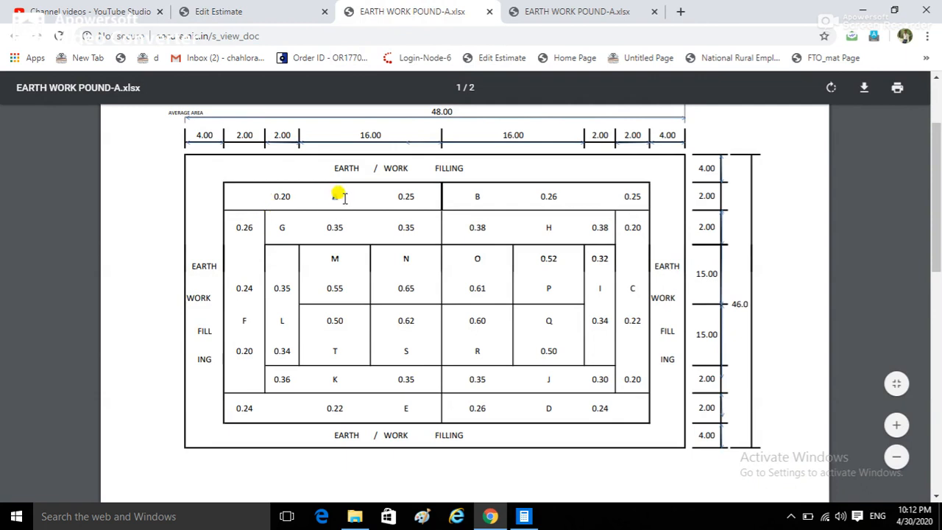
{"action": "left_click_drag", "start_coordinate": [273, 194], "coordinate": [299, 198]}
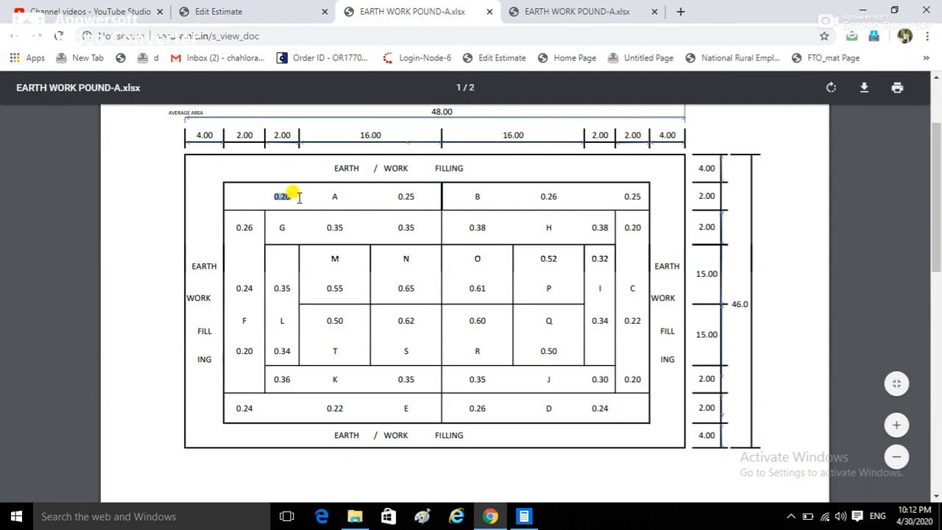
{"action": "left_click", "coordinate": [703, 194]}
{"action": "double_click", "coordinate": [708, 192]}
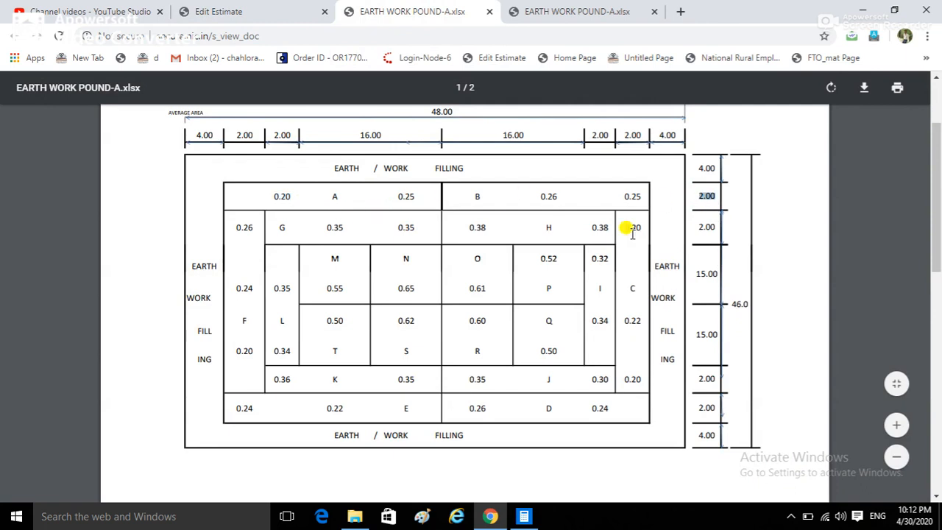
Return to the estimate and examine the depth, Cf factor and quantity of grid A under item 77.3.1
{"action": "left_click", "coordinate": [261, 7]}
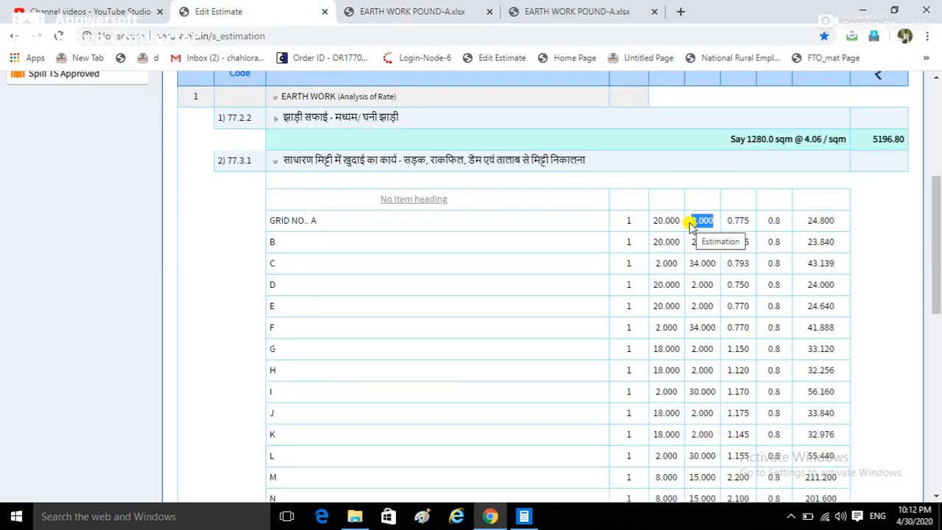
{"action": "double_click", "coordinate": [738, 221]}
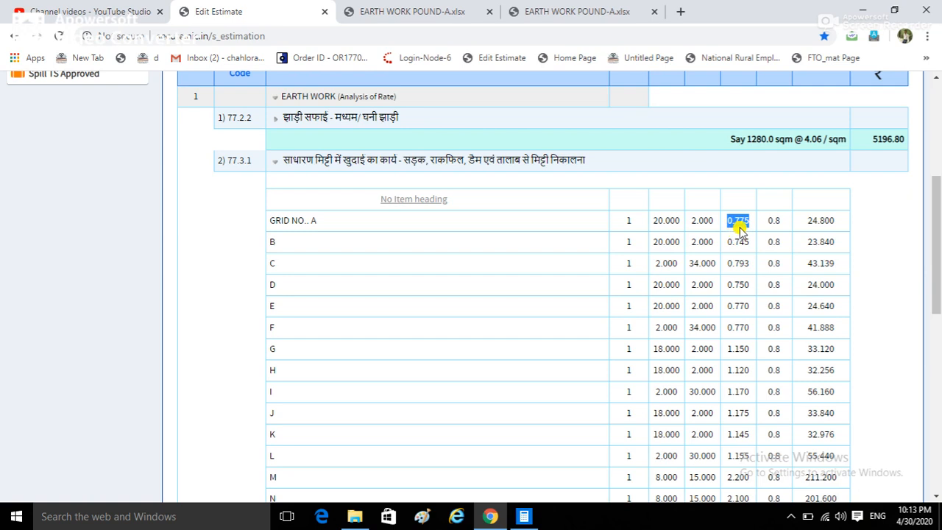
{"action": "left_click", "coordinate": [863, 233]}
{"action": "scroll", "coordinate": [822, 236], "scroll_direction": "up", "scroll_amount": 1}
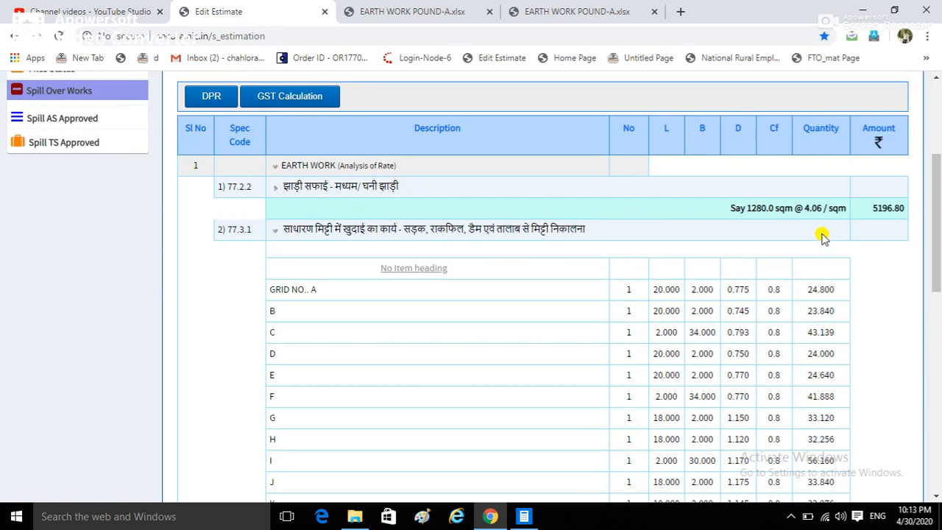
{"action": "left_click_drag", "start_coordinate": [765, 295], "coordinate": [788, 293]}
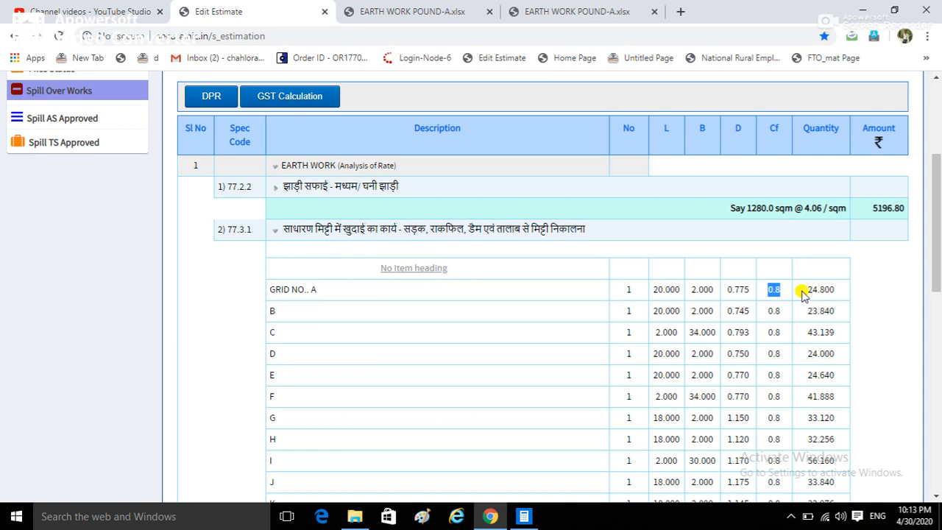
{"action": "mouse_move", "coordinate": [804, 288]}
{"action": "left_mouse_down"}
{"action": "mouse_move", "coordinate": [831, 285]}
{"action": "mouse_move", "coordinate": [799, 289]}
{"action": "left_mouse_up"}
{"action": "left_click", "coordinate": [786, 293]}
{"action": "double_click", "coordinate": [766, 287]}
Collapse item 77.3.1 and expand the grid measurements of item 77.21, highlighting its spec code
{"action": "left_click", "coordinate": [275, 233]}
{"action": "left_click", "coordinate": [275, 233]}
{"action": "left_click", "coordinate": [274, 233]}
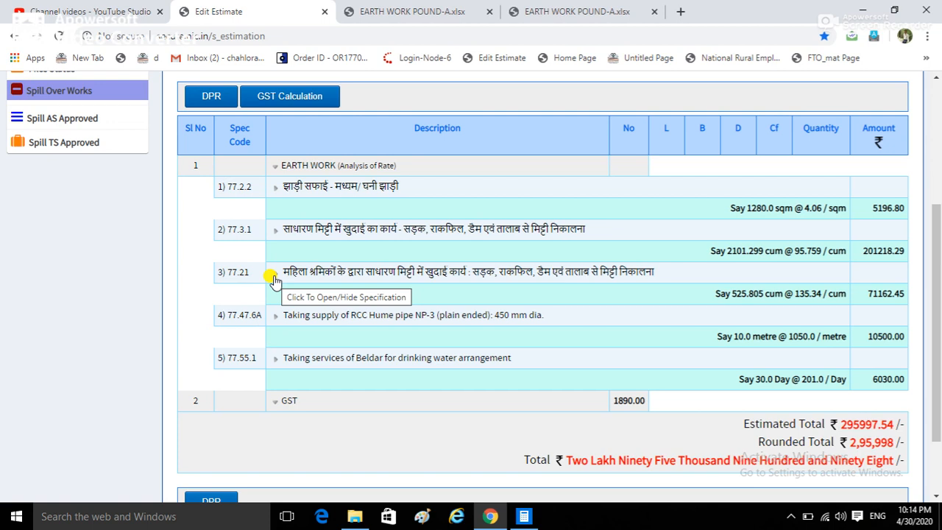
{"action": "left_click", "coordinate": [274, 274]}
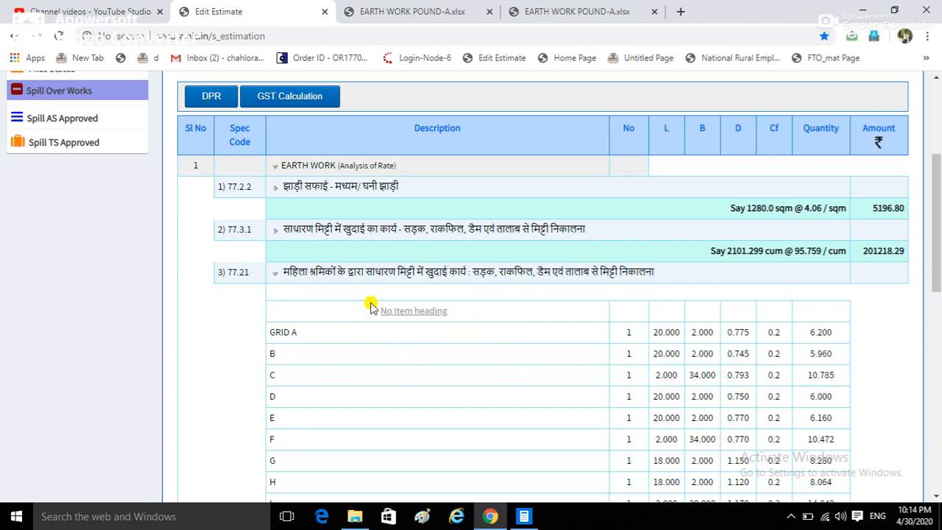
{"action": "left_click_drag", "start_coordinate": [225, 271], "coordinate": [253, 272]}
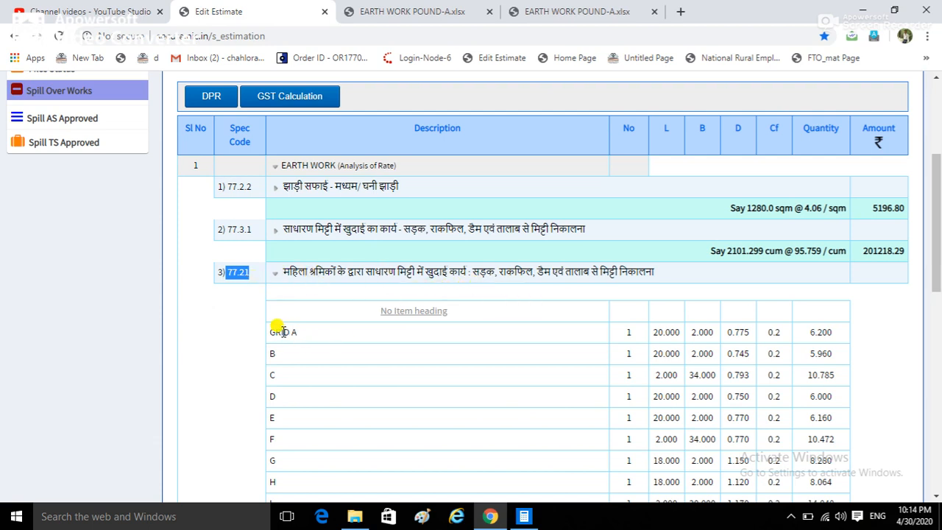
Examine grid A's label, length, breadth, depth and Cf factor under item 77.21, highlighting each value
{"action": "left_click_drag", "start_coordinate": [270, 331], "coordinate": [309, 335]}
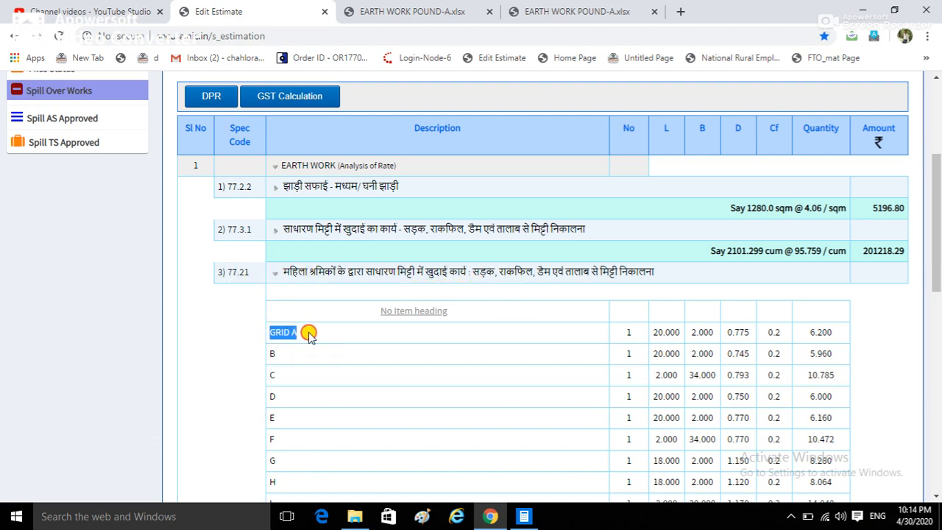
{"action": "left_click", "coordinate": [650, 335]}
{"action": "left_click_drag", "start_coordinate": [650, 335], "coordinate": [741, 328]}
{"action": "left_click", "coordinate": [686, 328]}
{"action": "left_click", "coordinate": [729, 335]}
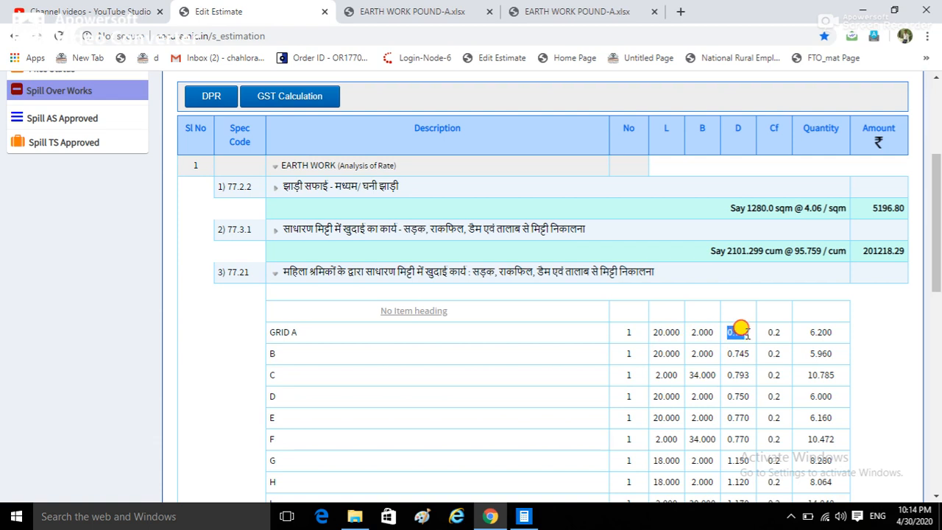
{"action": "left_click", "coordinate": [741, 328]}
{"action": "left_click_drag", "start_coordinate": [768, 332], "coordinate": [788, 336]}
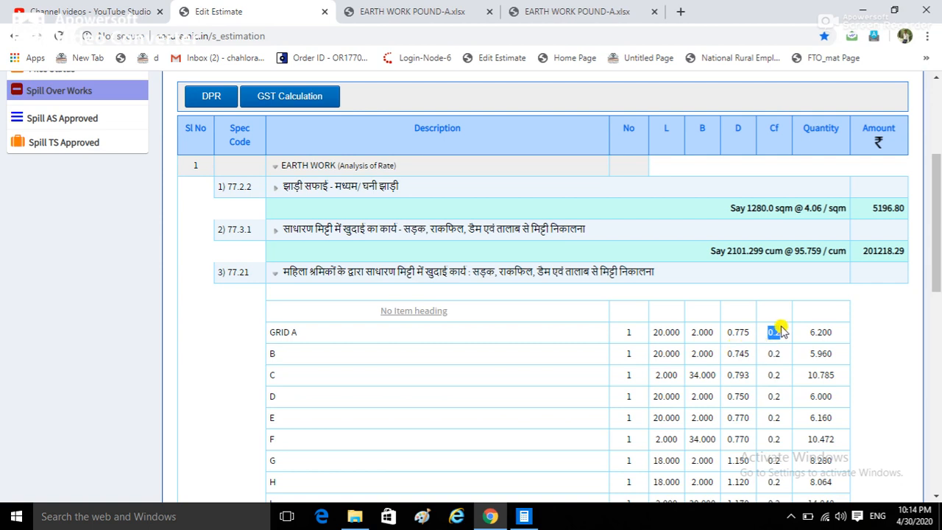
{"action": "left_click", "coordinate": [861, 342]}
{"action": "left_click_drag", "start_coordinate": [780, 336], "coordinate": [768, 335]}
Expand item 77.3.1 and highlight grid A's Cf factor there and under item 77.21
{"action": "left_click", "coordinate": [271, 233]}
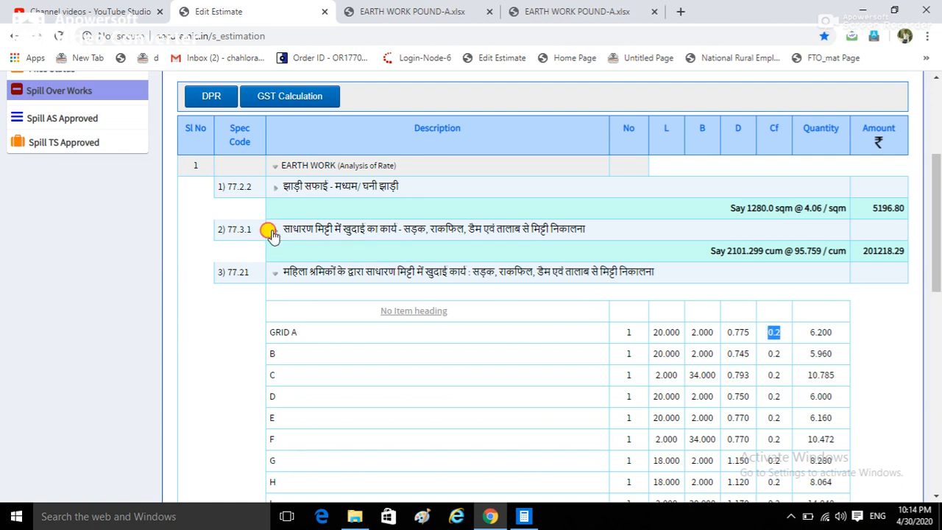
{"action": "scroll", "coordinate": [738, 313], "scroll_direction": "down", "scroll_amount": 1}
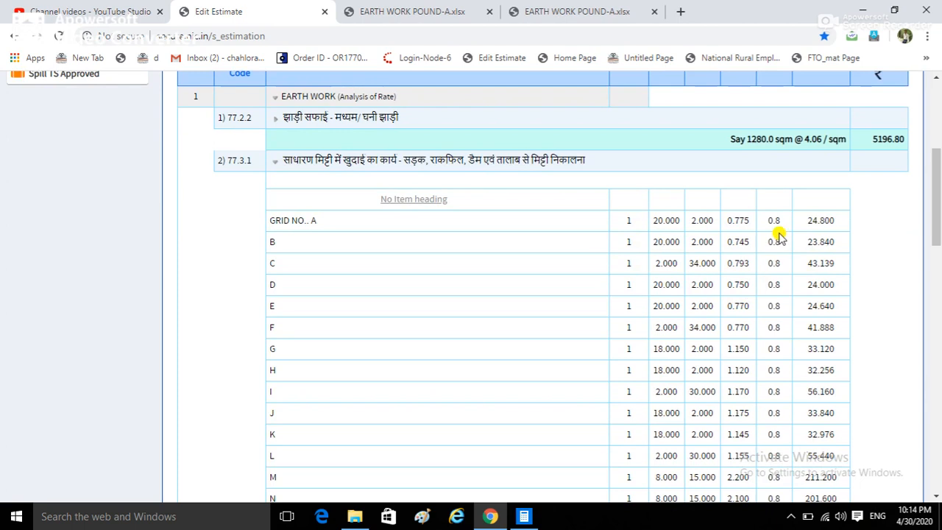
{"action": "double_click", "coordinate": [774, 220]}
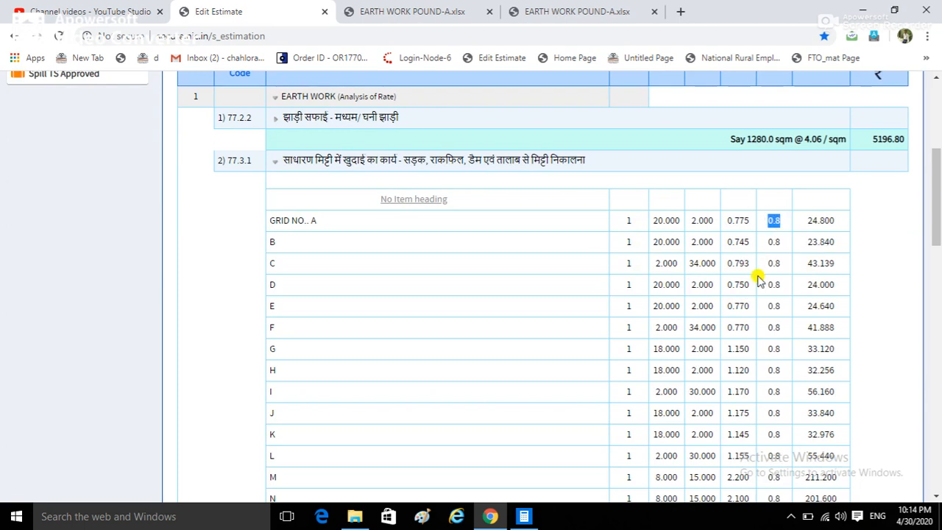
{"action": "scroll", "coordinate": [758, 276], "scroll_direction": "down", "scroll_amount": 6}
{"action": "double_click", "coordinate": [768, 380]}
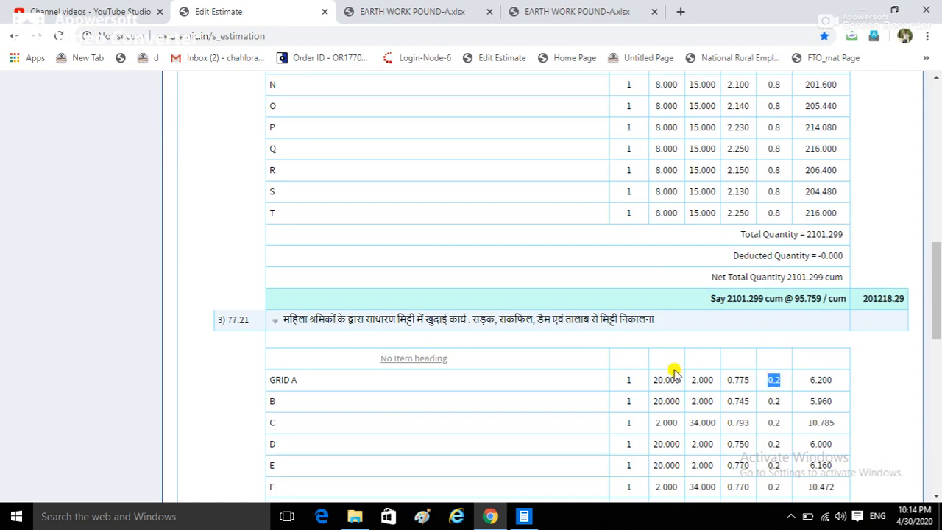
Compare the Cf factors of the grid rows between items 77.3.1 and 77.21
{"action": "scroll", "coordinate": [620, 375], "scroll_direction": "up", "scroll_amount": 3}
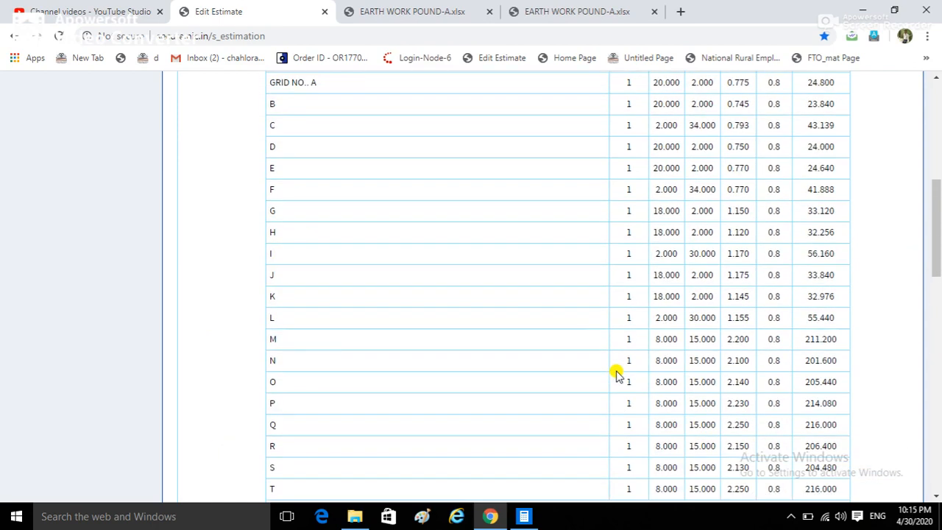
{"action": "scroll", "coordinate": [787, 235], "scroll_direction": "up", "scroll_amount": 1}
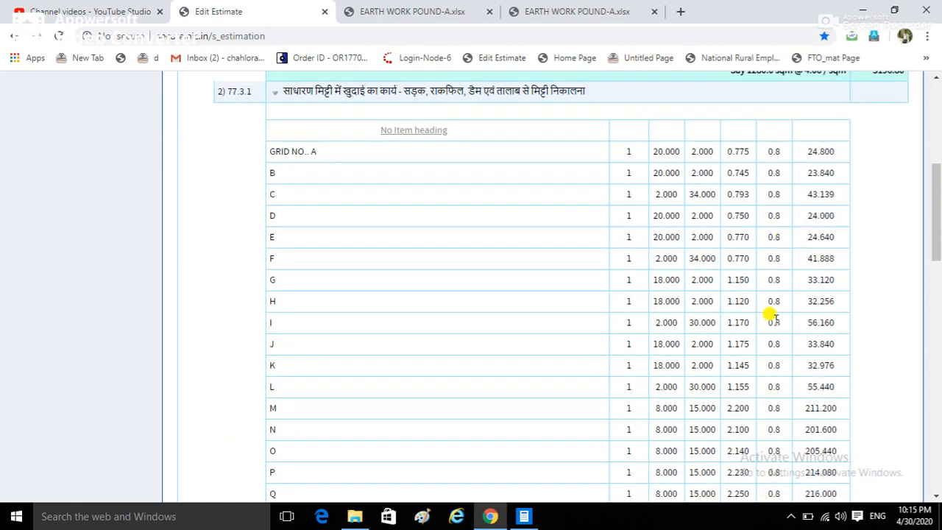
{"action": "scroll", "coordinate": [773, 311], "scroll_direction": "down", "scroll_amount": 3}
{"action": "scroll", "coordinate": [764, 370], "scroll_direction": "down", "scroll_amount": 3}
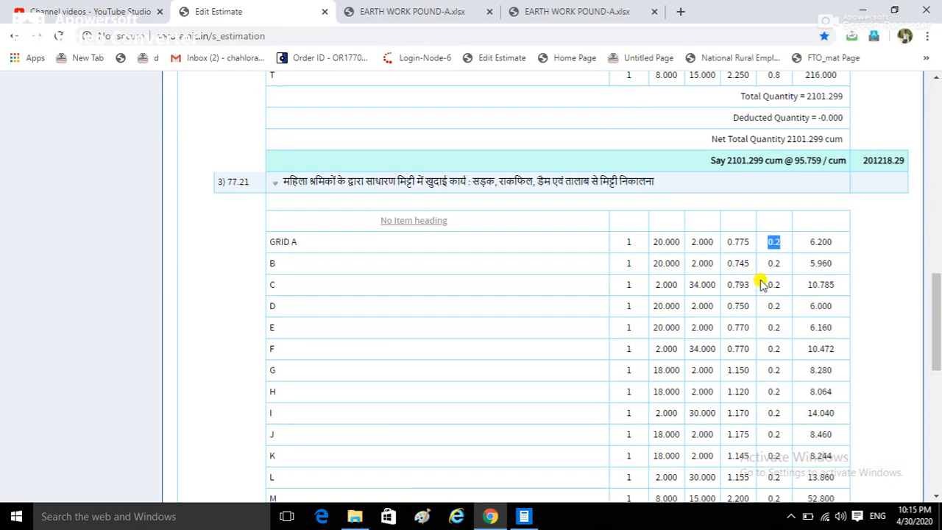
{"action": "scroll", "coordinate": [770, 336], "scroll_direction": "up", "scroll_amount": 7}
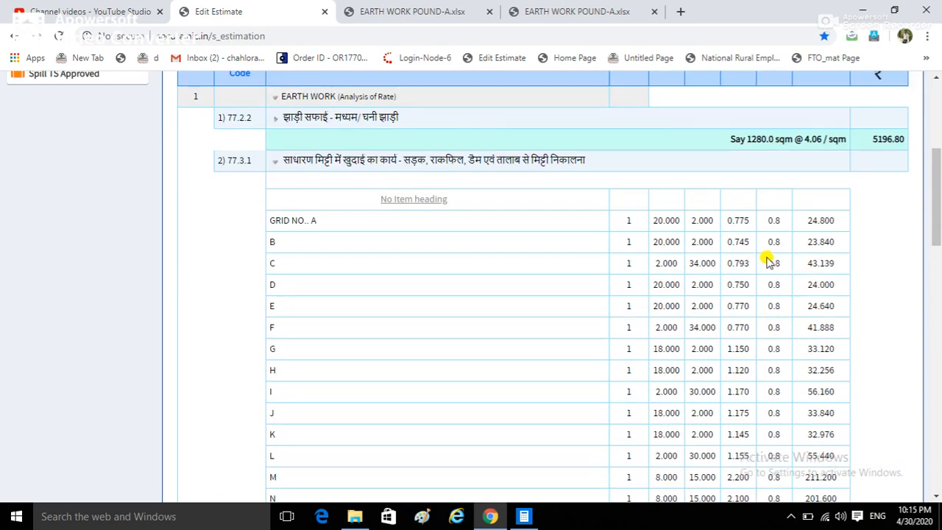
{"action": "scroll", "coordinate": [732, 413], "scroll_direction": "down", "scroll_amount": 7}
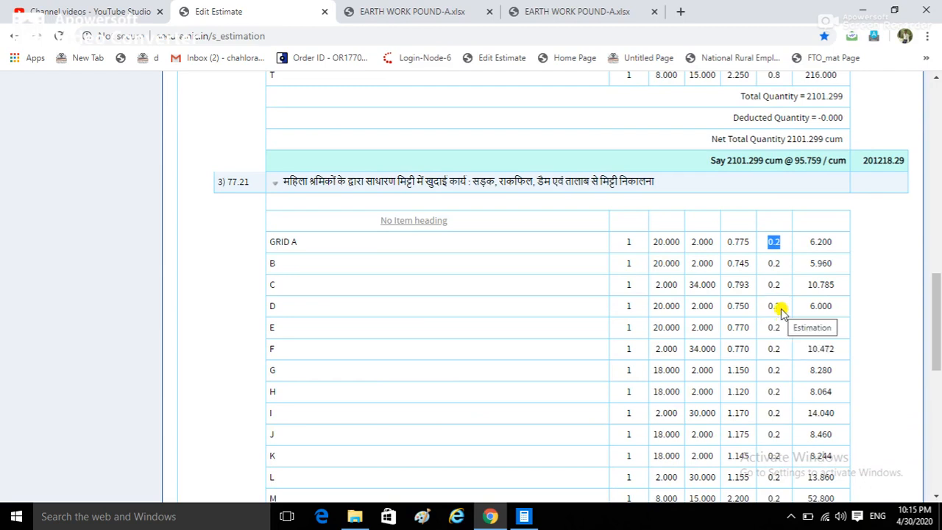
{"action": "scroll", "coordinate": [690, 284], "scroll_direction": "up", "scroll_amount": 8}
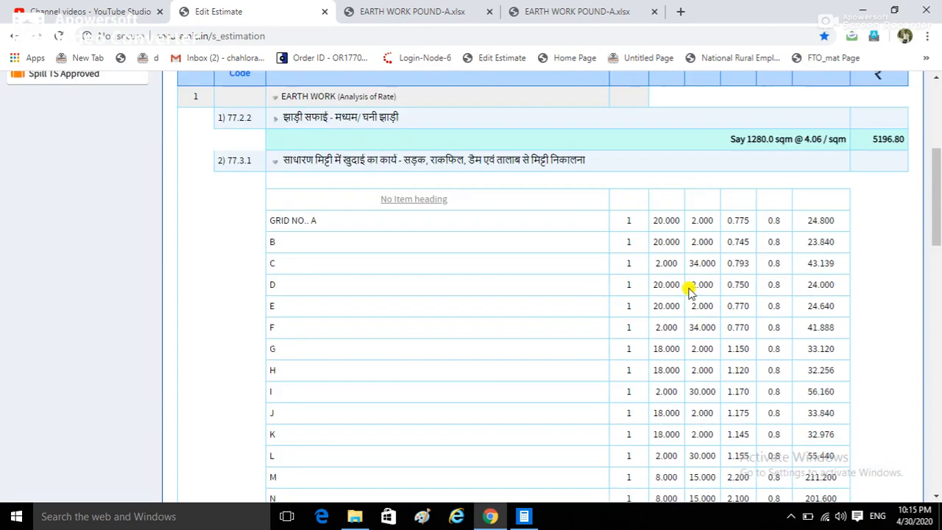
Highlight the grid B label under item 77.3.1 and examine its length and depth
{"action": "left_click_drag", "start_coordinate": [304, 242], "coordinate": [255, 243]}
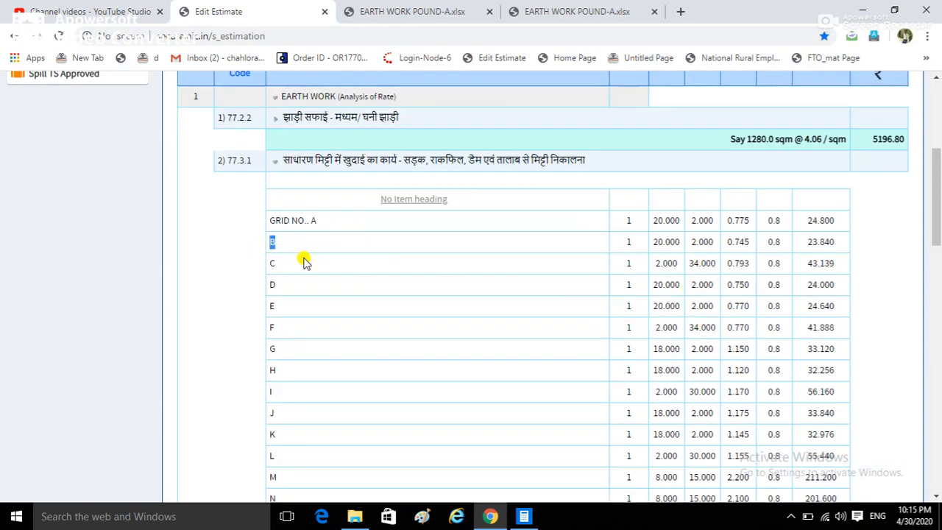
{"action": "left_click_drag", "start_coordinate": [652, 242], "coordinate": [684, 246]}
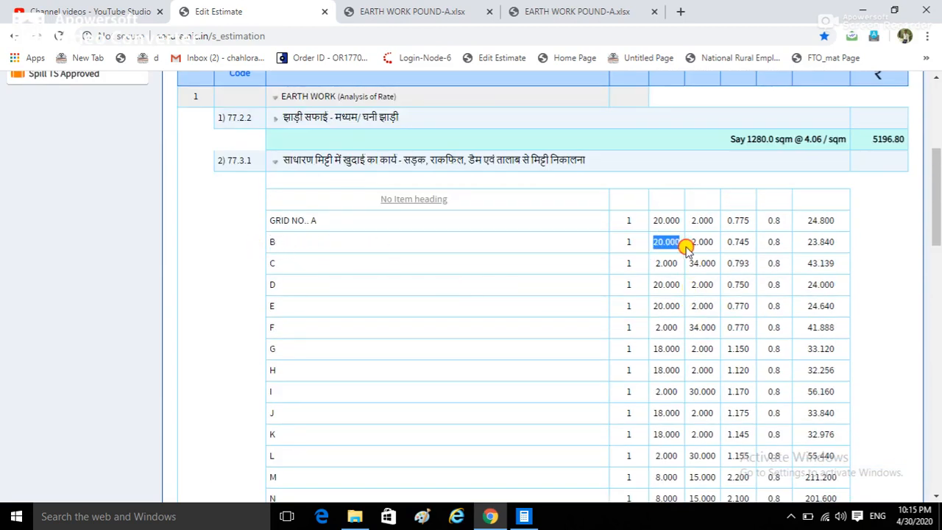
{"action": "left_click_drag", "start_coordinate": [727, 245], "coordinate": [749, 245]}
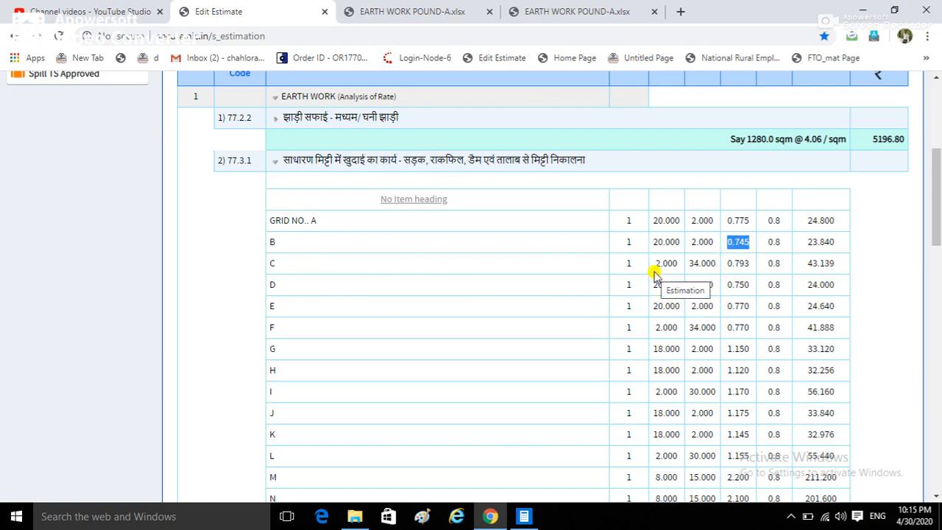
Examine the length and breadth of grid C under item 77.3.1
{"action": "left_click_drag", "start_coordinate": [654, 268], "coordinate": [660, 273]}
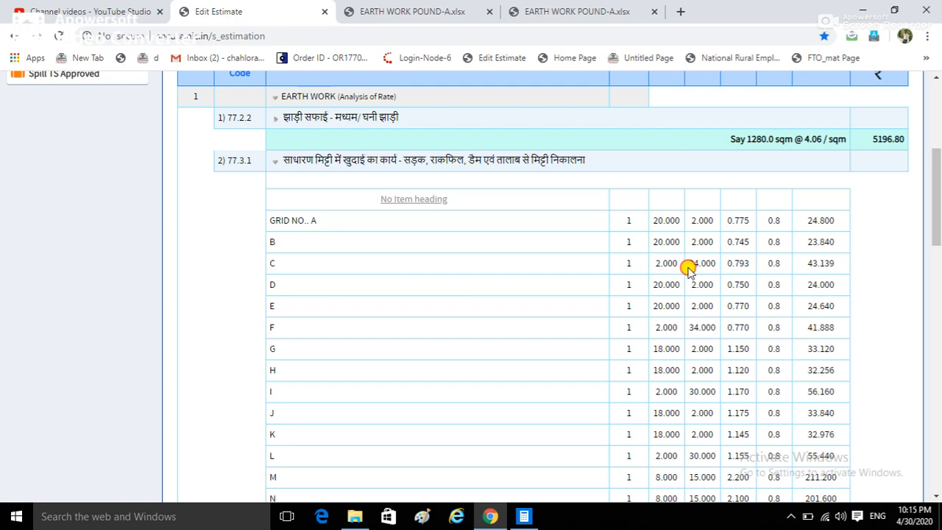
{"action": "double_click", "coordinate": [697, 263]}
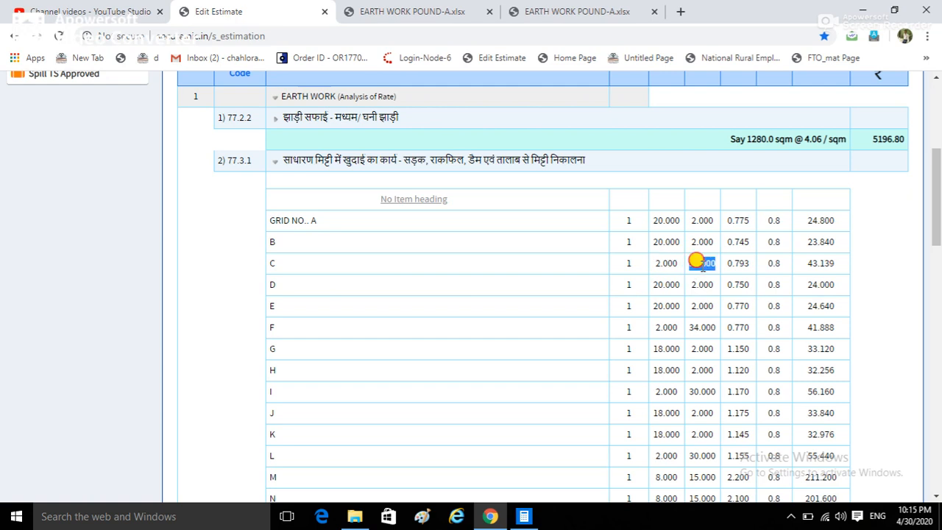
{"action": "left_click", "coordinate": [653, 265]}
{"action": "left_click_drag", "start_coordinate": [651, 259], "coordinate": [699, 267]}
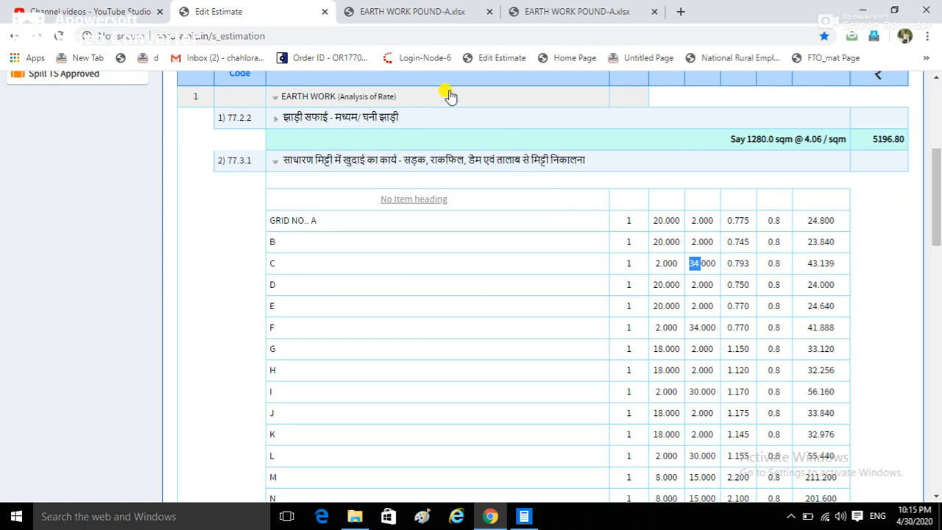
Locate grid C on the grid plan in the EARTH WORK POUND-A.xlsx drawing and check its dimensions and depths
{"action": "left_click", "coordinate": [429, 14]}
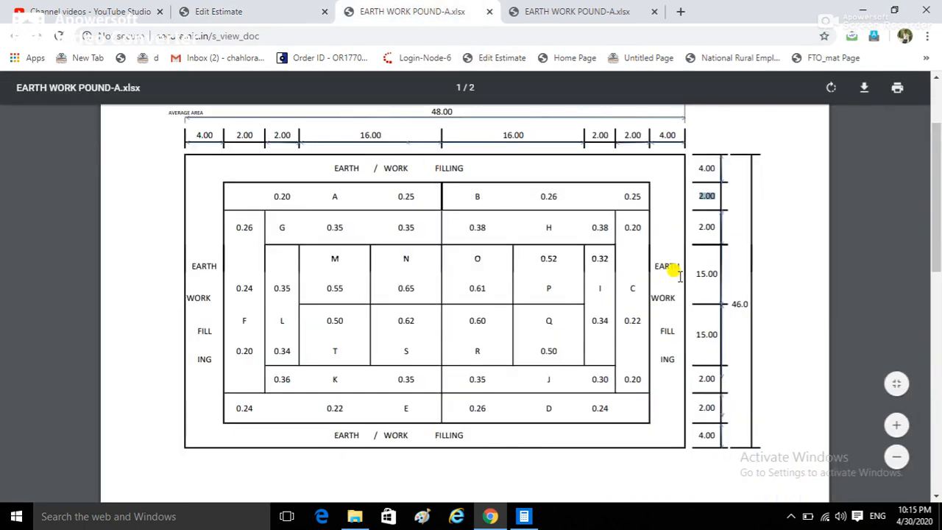
{"action": "left_click", "coordinate": [630, 283]}
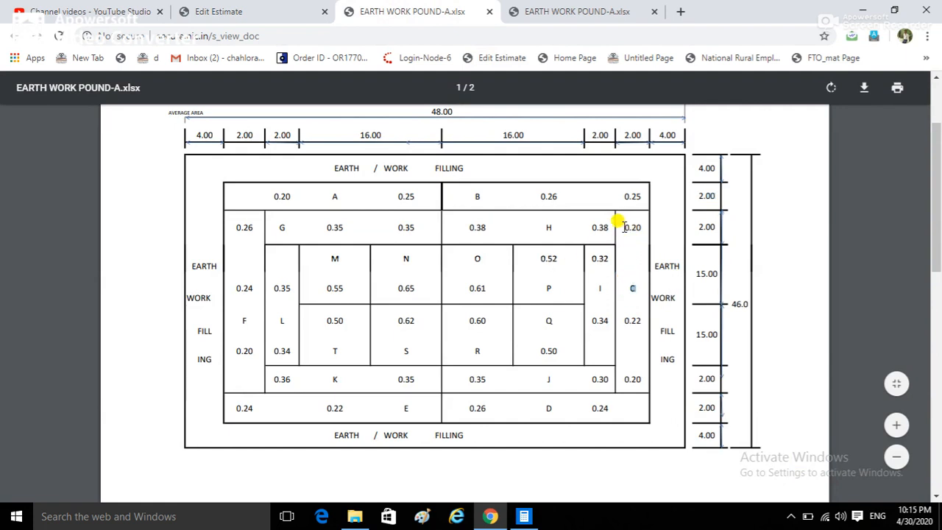
{"action": "mouse_move", "coordinate": [623, 226]}
{"action": "left_mouse_down"}
{"action": "mouse_move", "coordinate": [623, 321]}
{"action": "mouse_move", "coordinate": [631, 233]}
{"action": "left_mouse_up"}
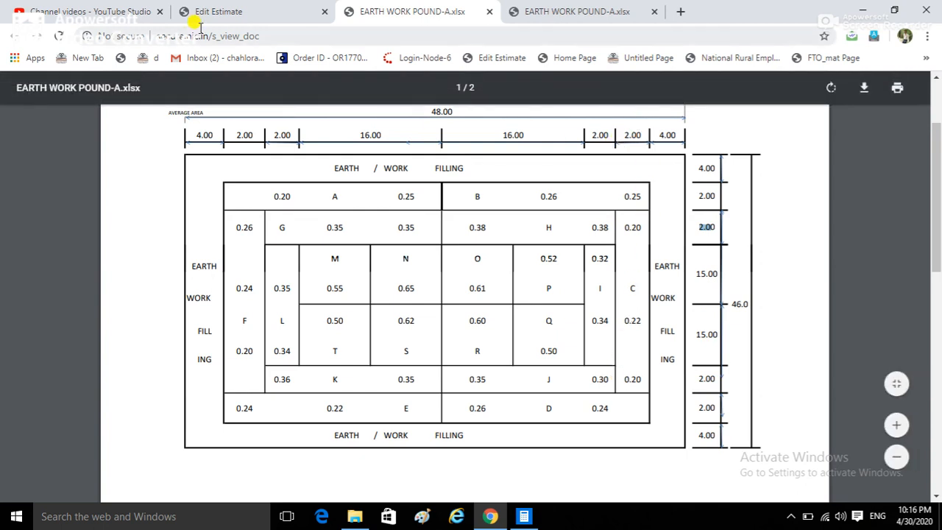
Return to the estimate and examine the length, breadth, depth and Cf factor of grid C under item 77.3.1
{"action": "left_click", "coordinate": [243, 13]}
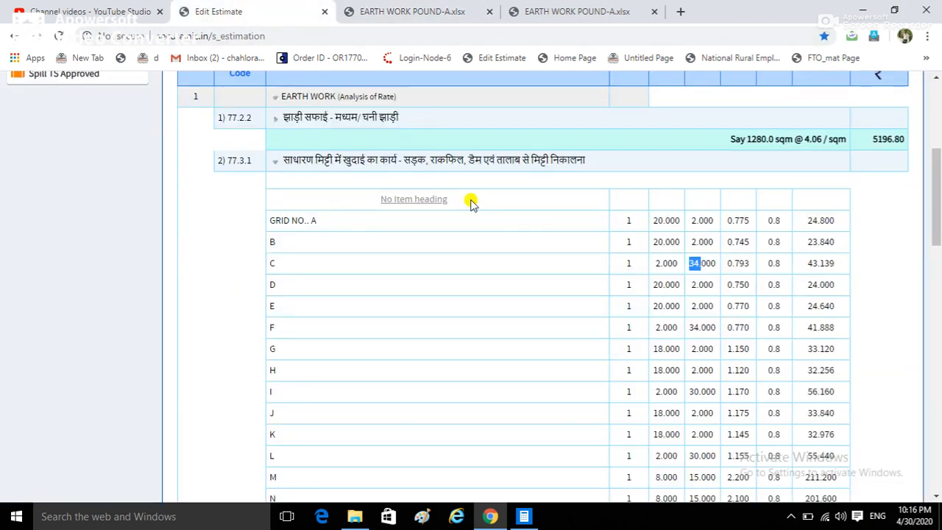
{"action": "left_click", "coordinate": [655, 265]}
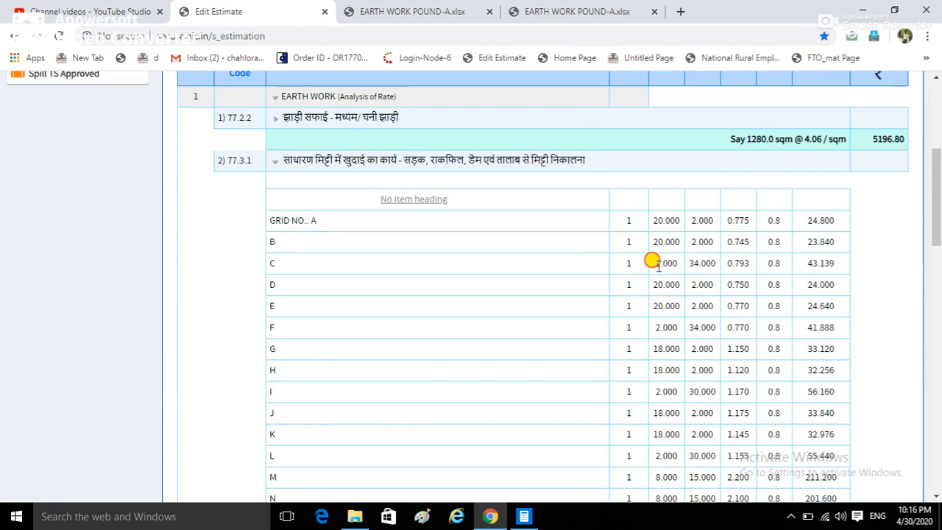
{"action": "left_click_drag", "start_coordinate": [690, 264], "coordinate": [700, 264]}
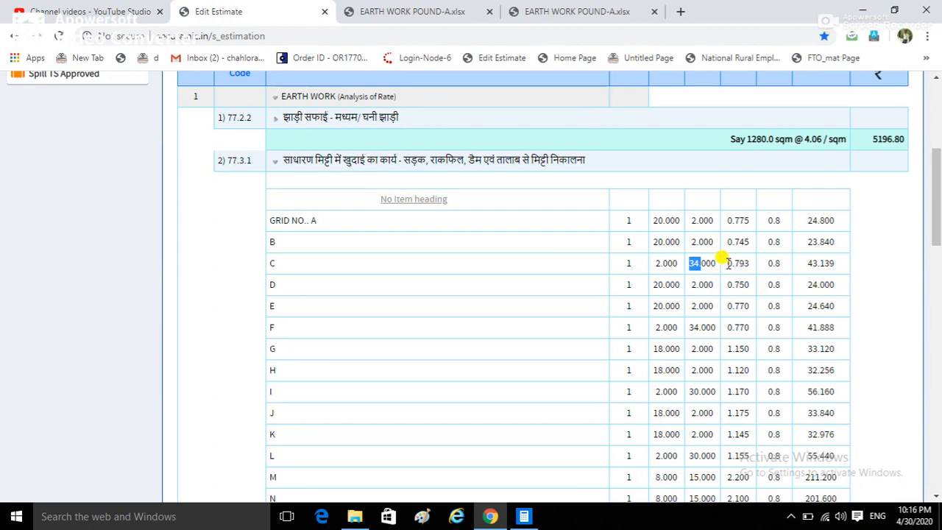
{"action": "left_click_drag", "start_coordinate": [726, 262], "coordinate": [752, 262]}
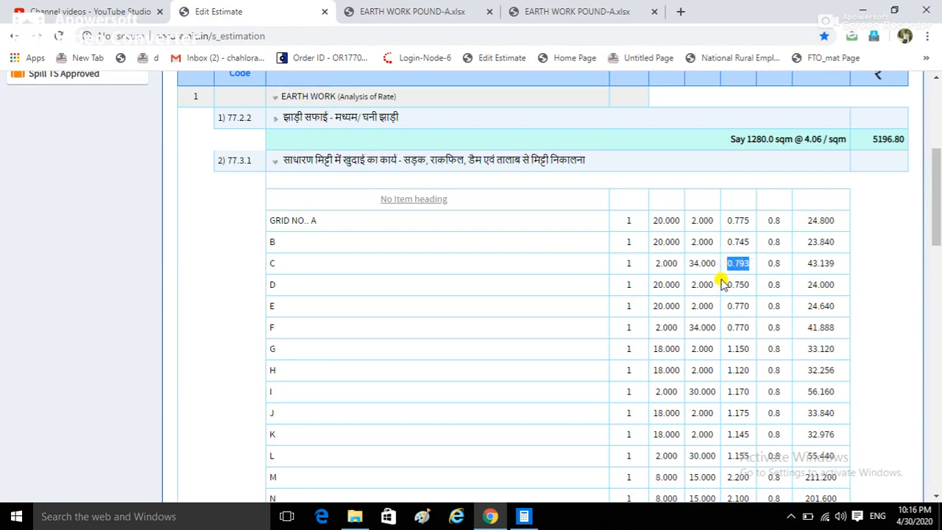
{"action": "left_click_drag", "start_coordinate": [766, 264], "coordinate": [784, 269]}
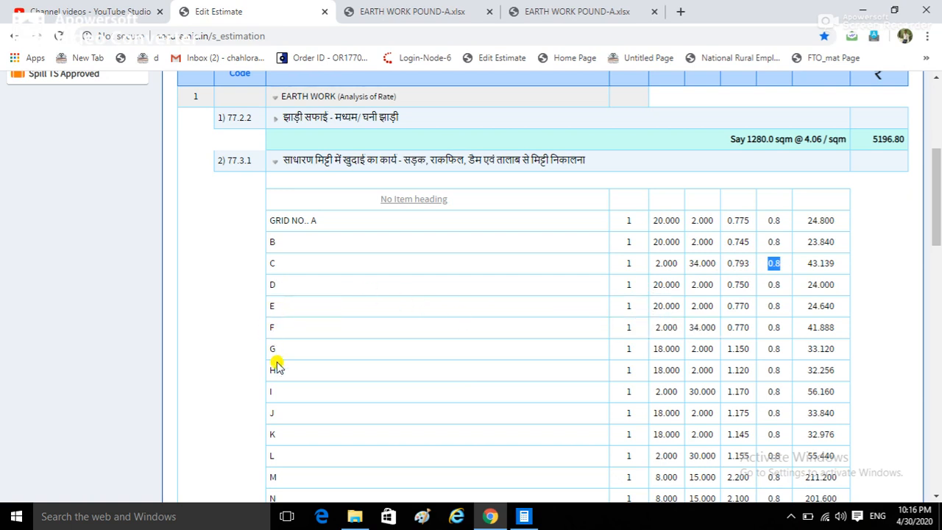
Highlight the grid G label under item 77.3.1 and examine its length and breadth
{"action": "left_click_drag", "start_coordinate": [270, 349], "coordinate": [291, 352]}
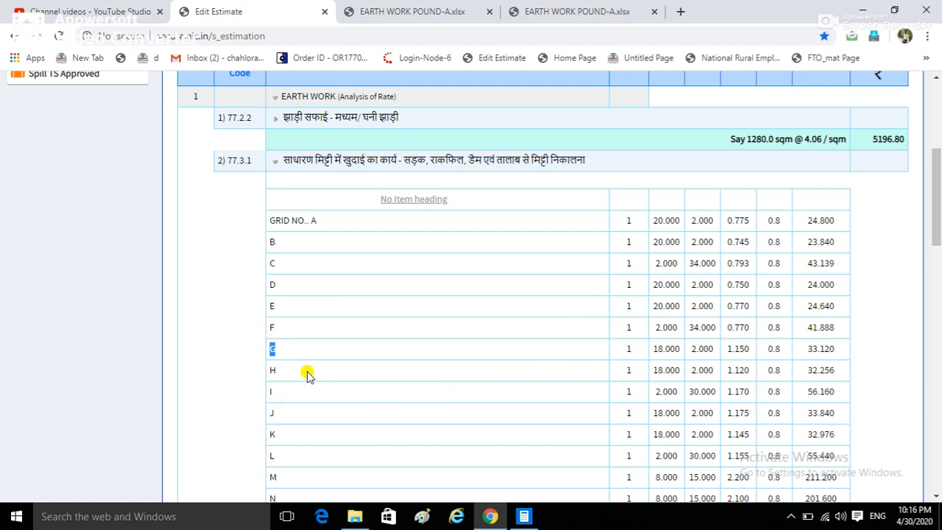
{"action": "left_click_drag", "start_coordinate": [654, 349], "coordinate": [679, 349]}
{"action": "double_click", "coordinate": [697, 347]}
{"action": "left_click_drag", "start_coordinate": [287, 352], "coordinate": [267, 343]}
Compare grid G's length in the estimate with its dimensions on the EARTH WORK POUND-A.xlsx grid plan
{"action": "left_click", "coordinate": [386, 6]}
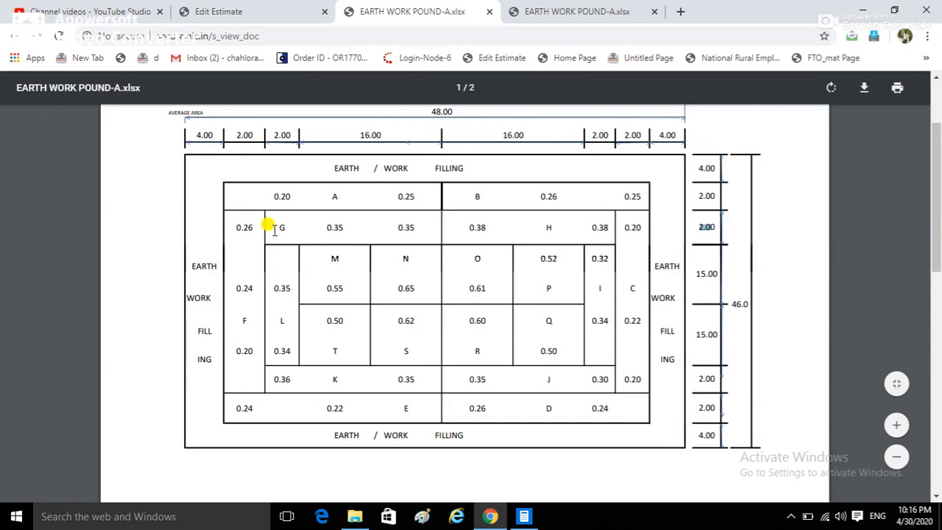
{"action": "left_click", "coordinate": [274, 13]}
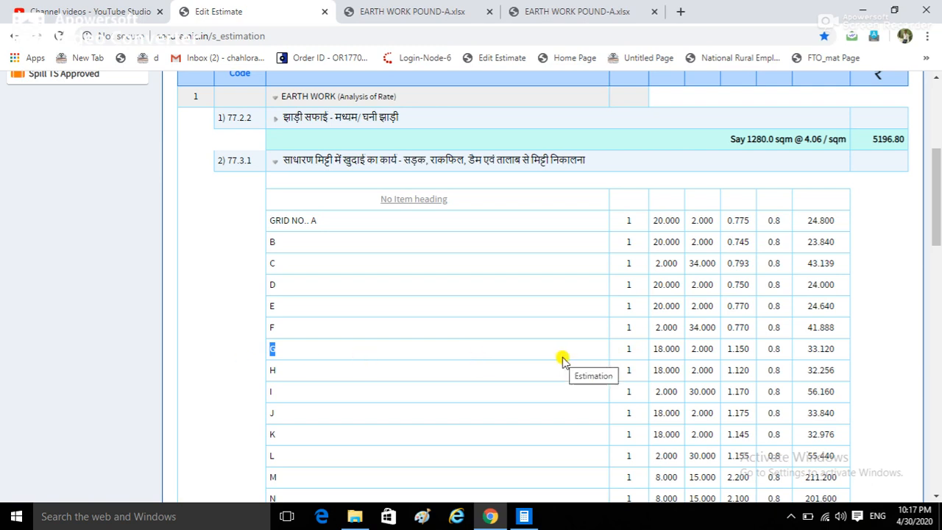
{"action": "left_click_drag", "start_coordinate": [651, 348], "coordinate": [684, 353]}
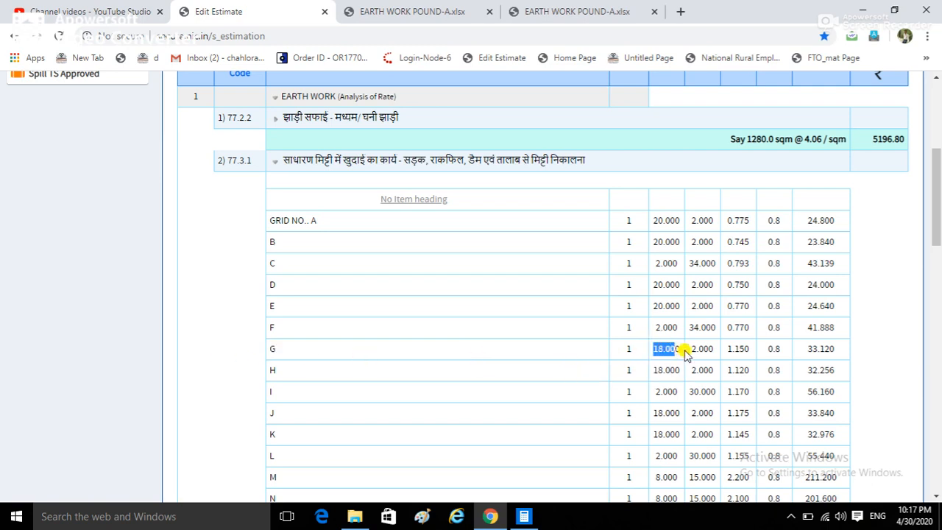
{"action": "left_click", "coordinate": [388, 15]}
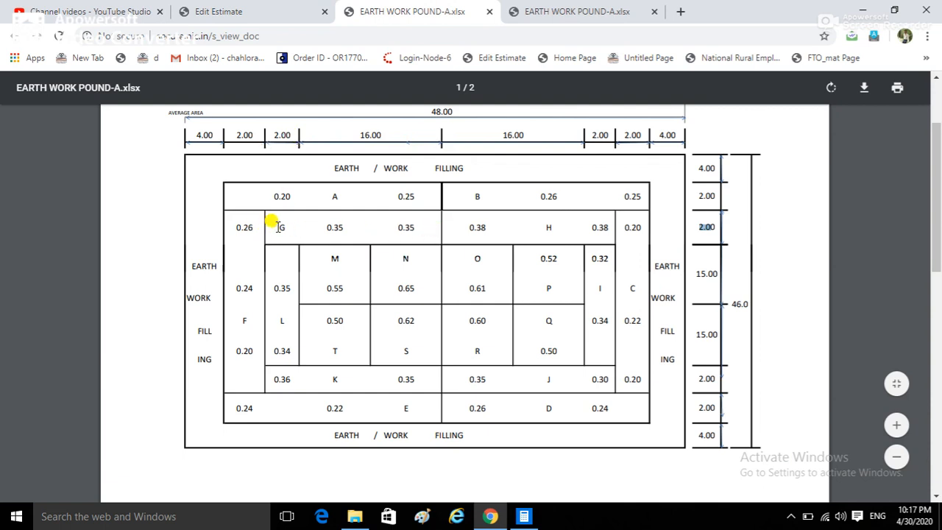
{"action": "left_click", "coordinate": [301, 231]}
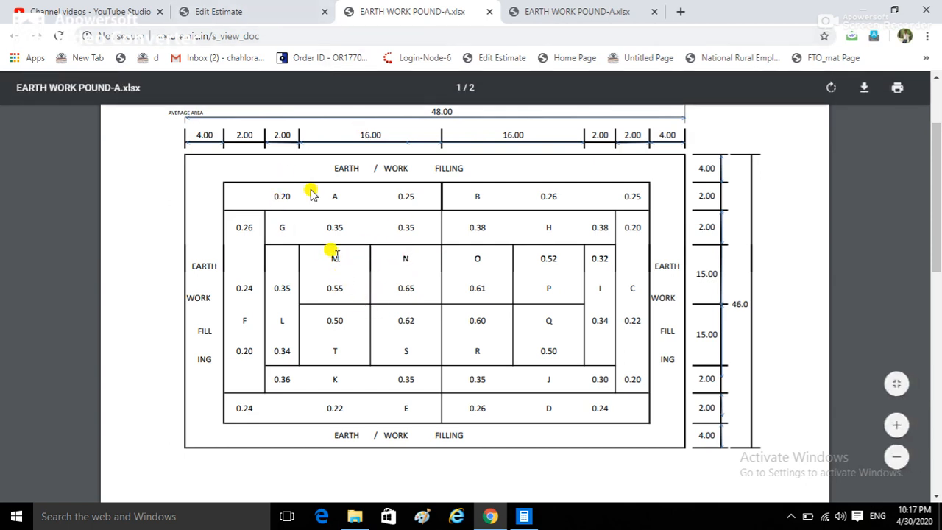
Return to the estimate and examine the length and breadth of grids M and N under item 77.3.1
{"action": "key", "text": "ctrl+Page_Up"}
{"action": "scroll", "coordinate": [453, 332], "scroll_direction": "down", "scroll_amount": 2}
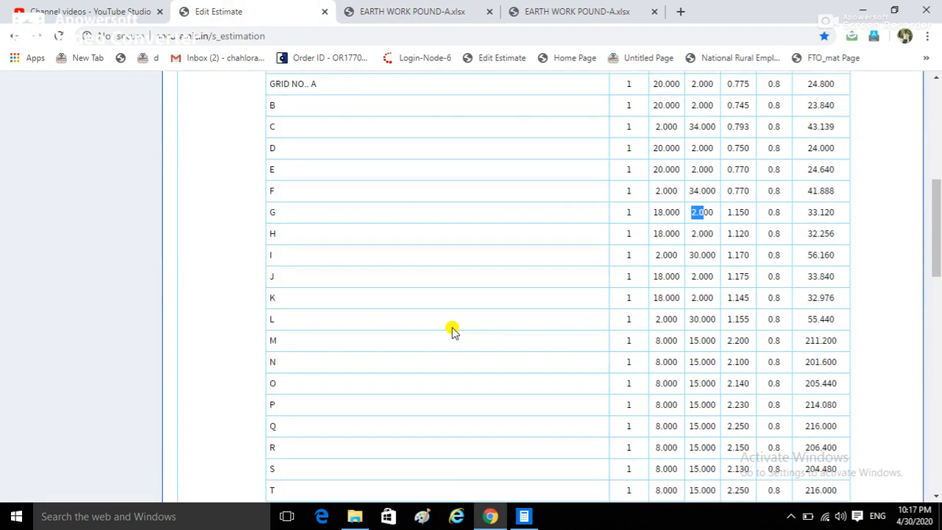
{"action": "left_click_drag", "start_coordinate": [286, 341], "coordinate": [261, 341]}
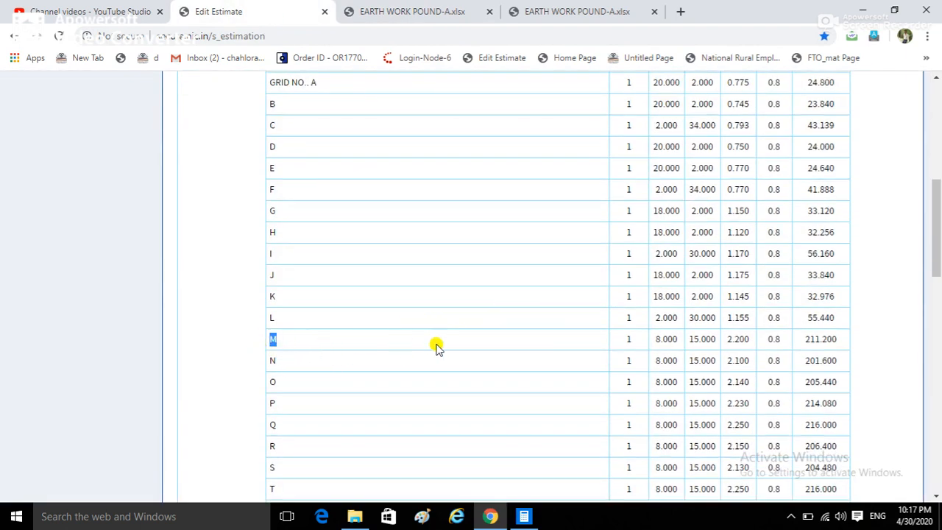
{"action": "left_click_drag", "start_coordinate": [653, 341], "coordinate": [704, 338]}
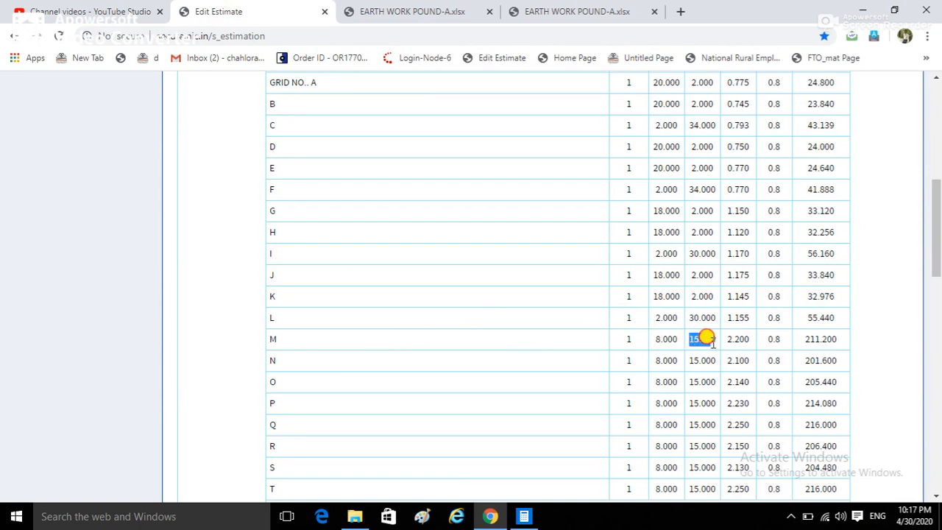
{"action": "left_click_drag", "start_coordinate": [705, 338], "coordinate": [715, 340]}
{"action": "left_click_drag", "start_coordinate": [657, 358], "coordinate": [705, 354]}
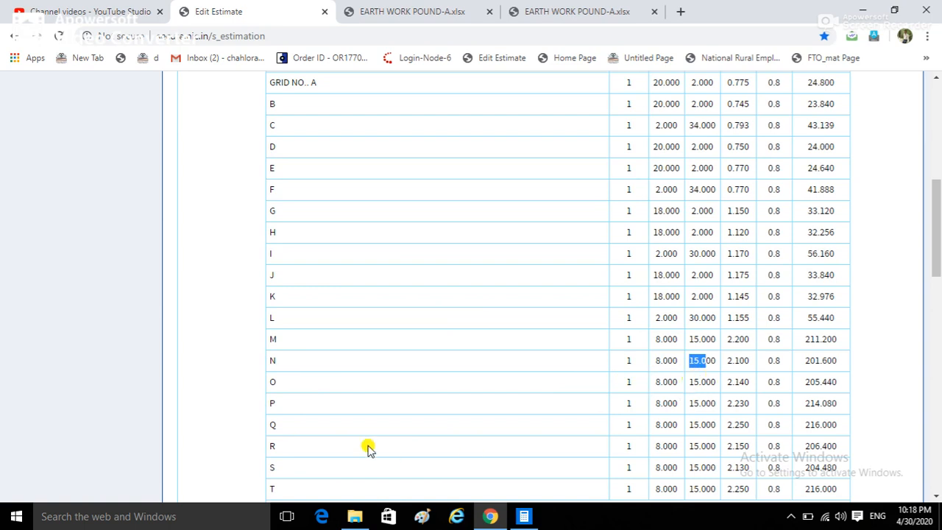
Examine the lengths of grids P and T under item 77.3.1 and compare them with the grid plan drawing
{"action": "left_click_drag", "start_coordinate": [649, 401], "coordinate": [692, 406]}
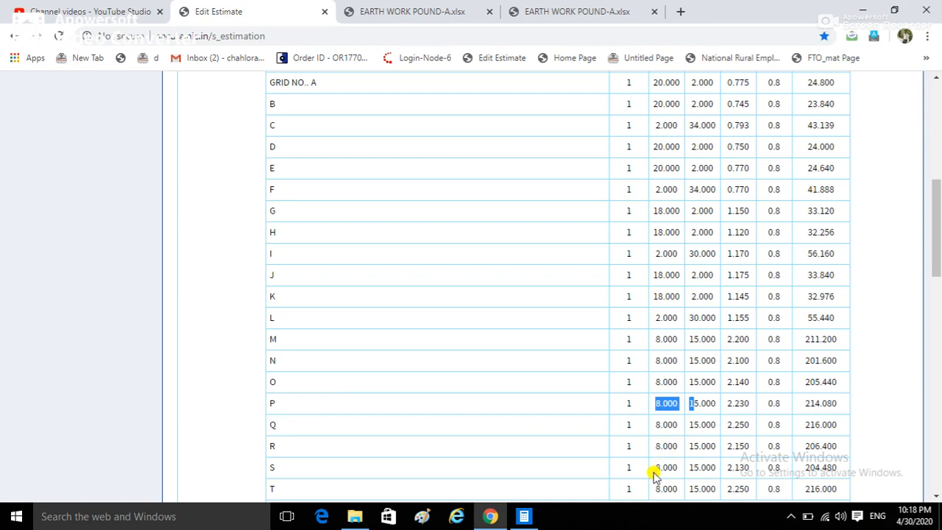
{"action": "scroll", "coordinate": [658, 465], "scroll_direction": "down", "scroll_amount": 2}
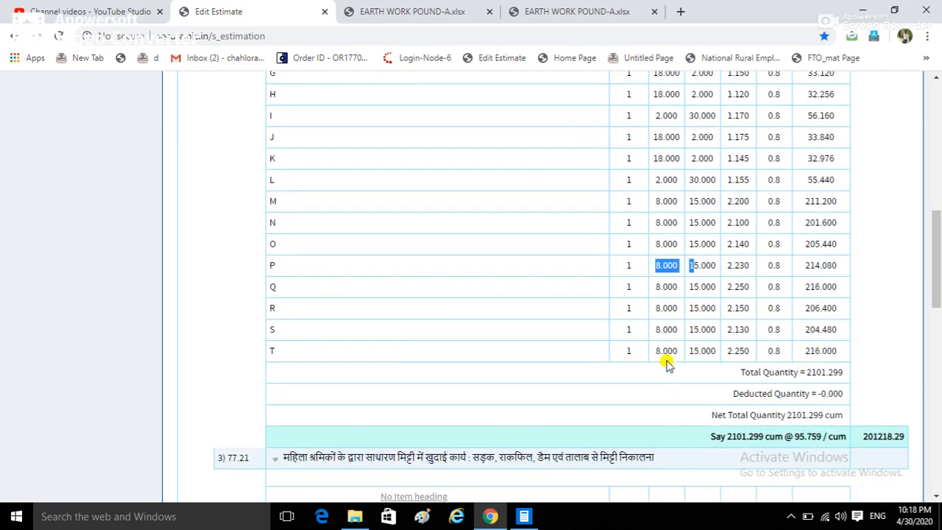
{"action": "left_click_drag", "start_coordinate": [653, 352], "coordinate": [685, 355]}
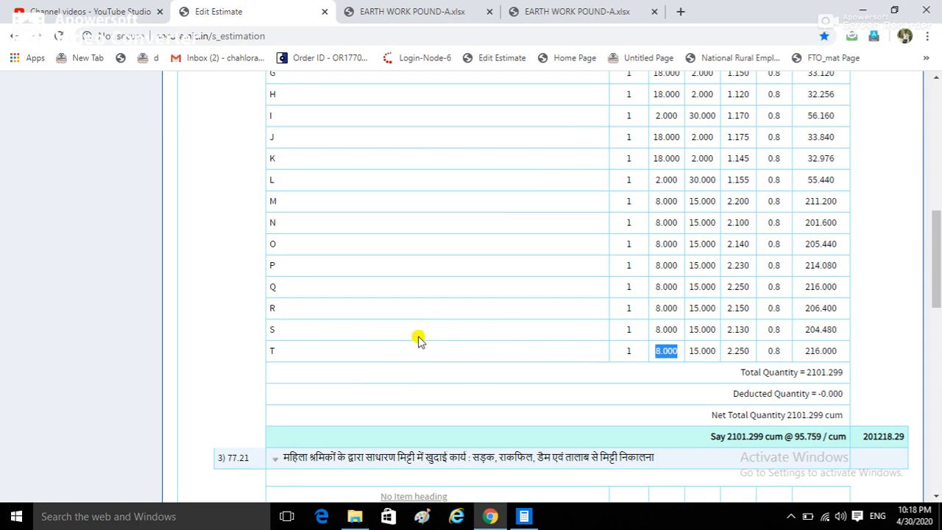
{"action": "left_click", "coordinate": [406, 18]}
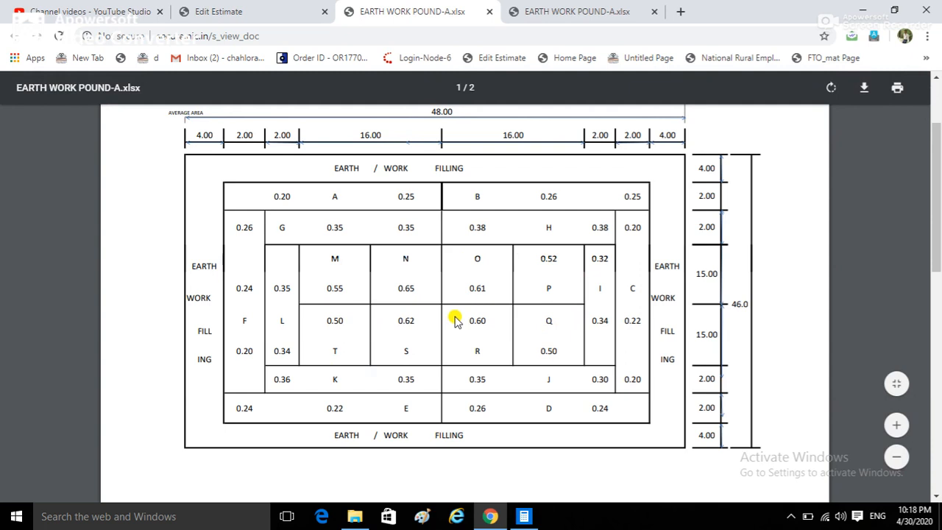
Return to the estimate and examine the Cf factor of grid T under item 77.3.1
{"action": "left_click", "coordinate": [262, 20]}
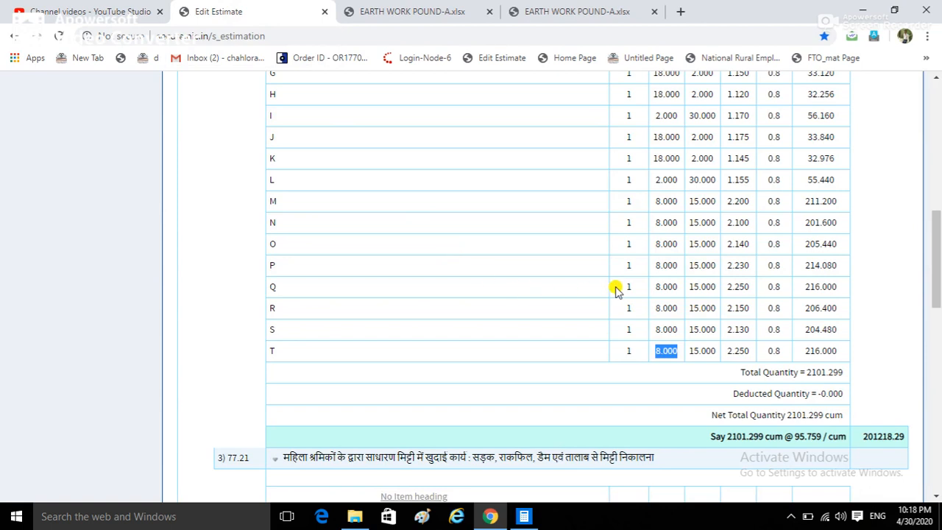
{"action": "double_click", "coordinate": [773, 350]}
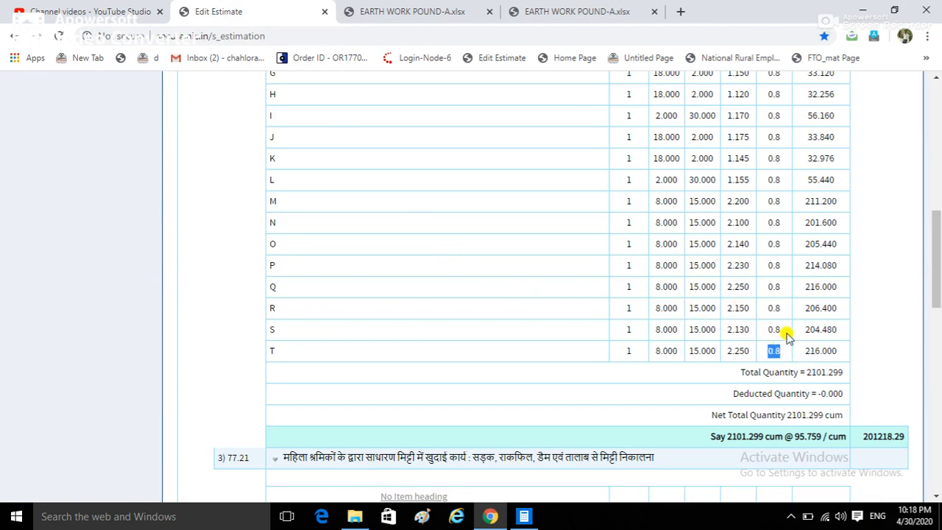
{"action": "left_click", "coordinate": [782, 357]}
Examine the Cf factor of grid A and the remaining grid measurements under item 77.21
{"action": "scroll", "coordinate": [785, 354], "scroll_direction": "down", "scroll_amount": 3}
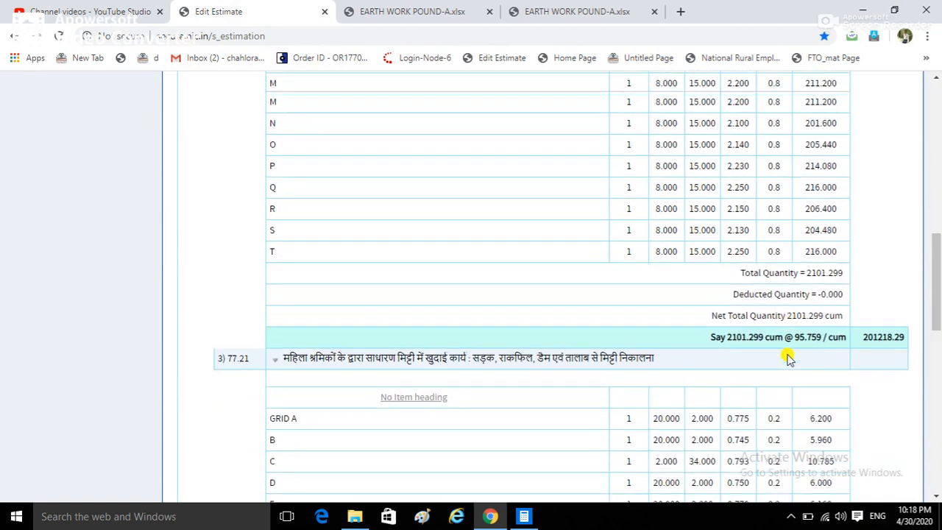
{"action": "scroll", "coordinate": [786, 357], "scroll_direction": "down", "scroll_amount": 1}
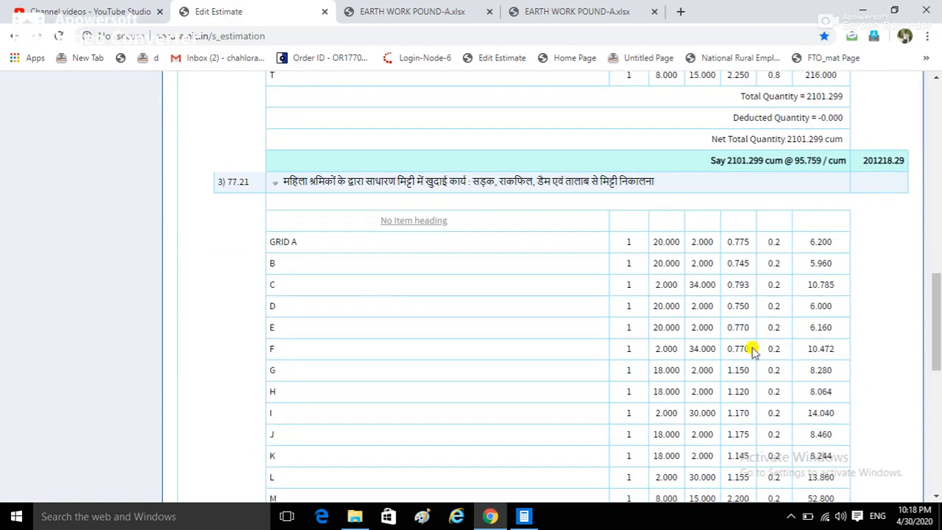
{"action": "left_click_drag", "start_coordinate": [764, 242], "coordinate": [786, 245]}
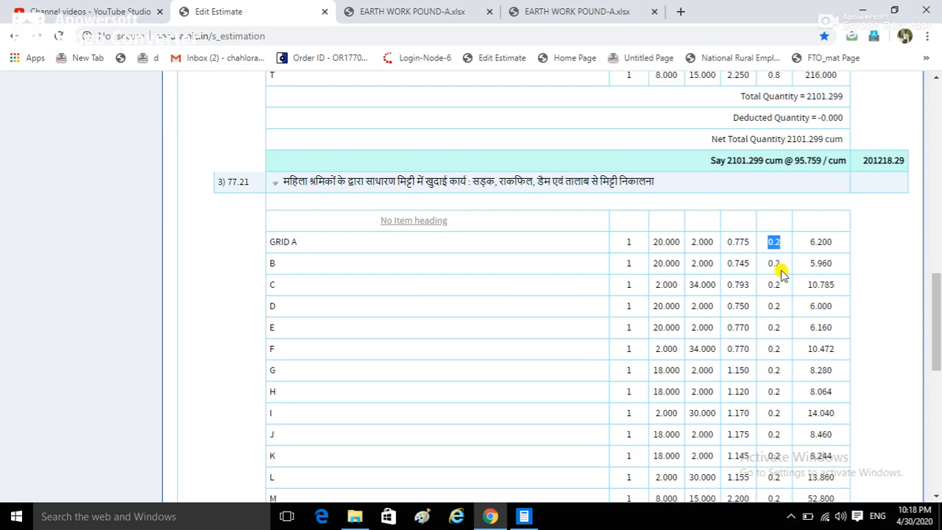
{"action": "scroll", "coordinate": [778, 311], "scroll_direction": "down", "scroll_amount": 4}
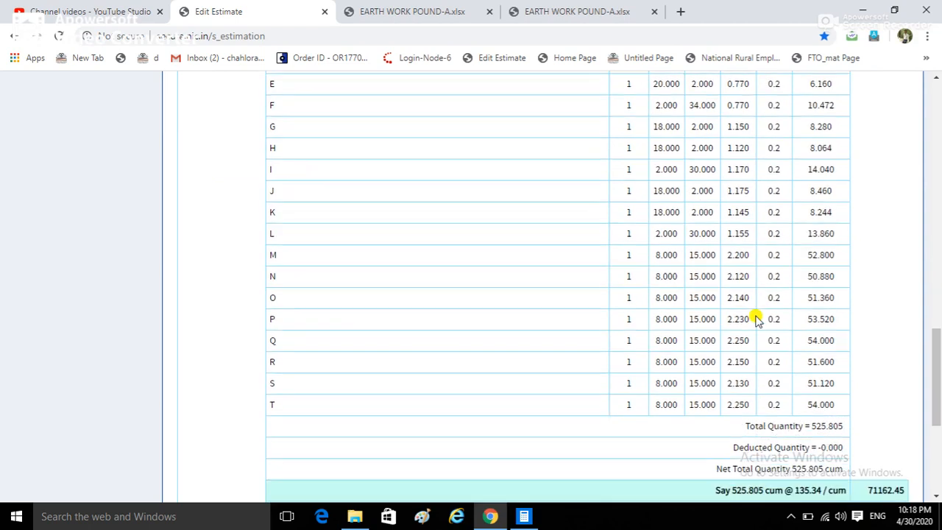
Collapse the measurement details of items 77.3.1 and 77.21 in the estimate
{"action": "scroll", "coordinate": [489, 340], "scroll_direction": "up", "scroll_amount": 15}
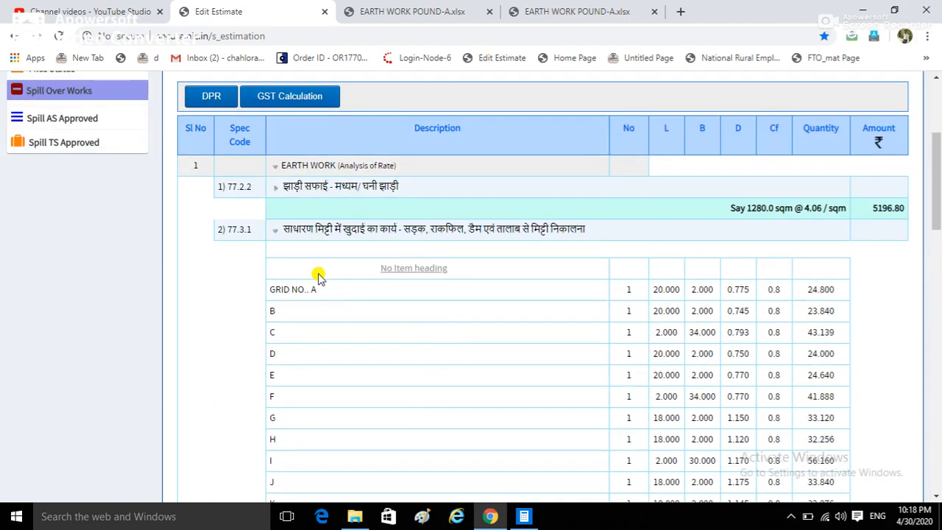
{"action": "left_click", "coordinate": [275, 229]}
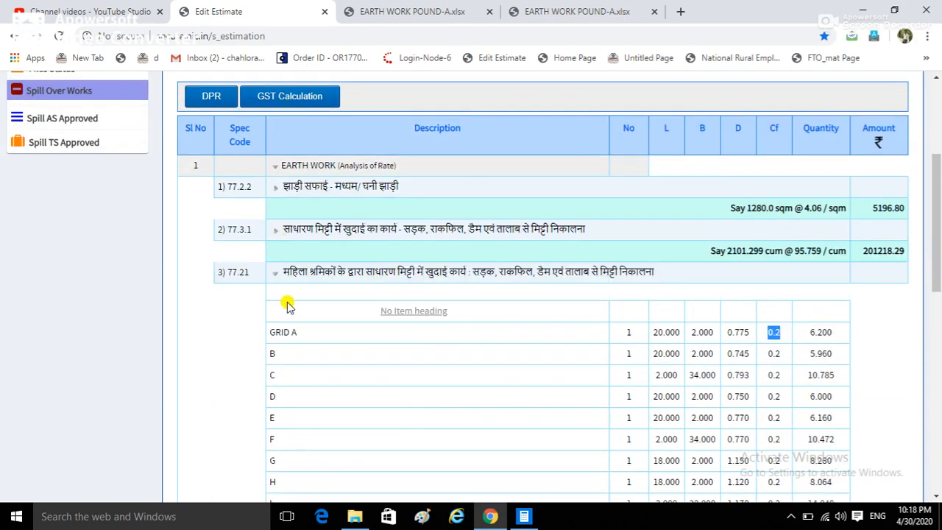
{"action": "left_click", "coordinate": [274, 282]}
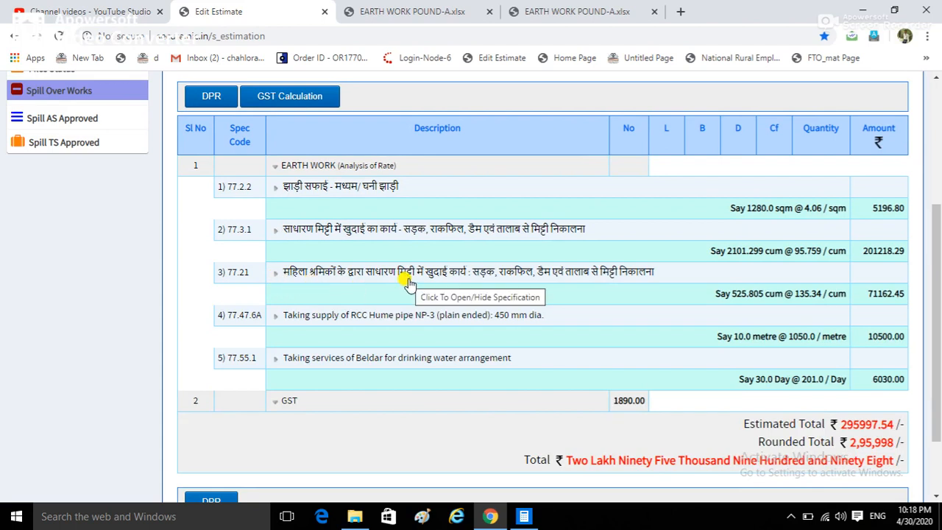
Expand RCC Hume pipe item 77.47.6A and examine its number, length and quantity
{"action": "left_click", "coordinate": [276, 324]}
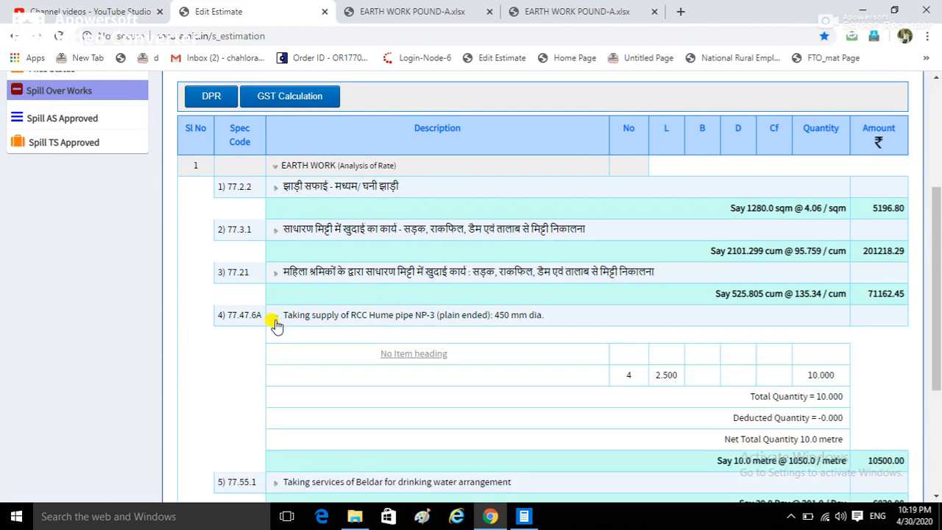
{"action": "left_click", "coordinate": [633, 377]}
{"action": "double_click", "coordinate": [631, 376]}
{"action": "left_click_drag", "start_coordinate": [655, 376], "coordinate": [679, 377]}
{"action": "double_click", "coordinate": [820, 375]}
Check the grid plan drawing and return to the Hume pipe item's totals in the estimate
{"action": "left_click", "coordinate": [391, 11]}
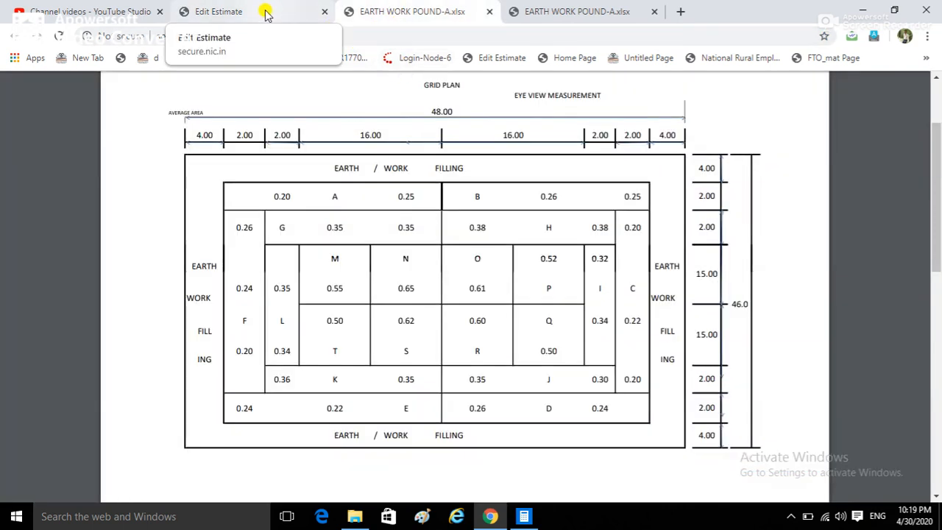
{"action": "left_click", "coordinate": [287, 15]}
{"action": "scroll", "coordinate": [565, 295], "scroll_direction": "down", "scroll_amount": 1}
{"action": "scroll", "coordinate": [564, 295], "scroll_direction": "down", "scroll_amount": 1}
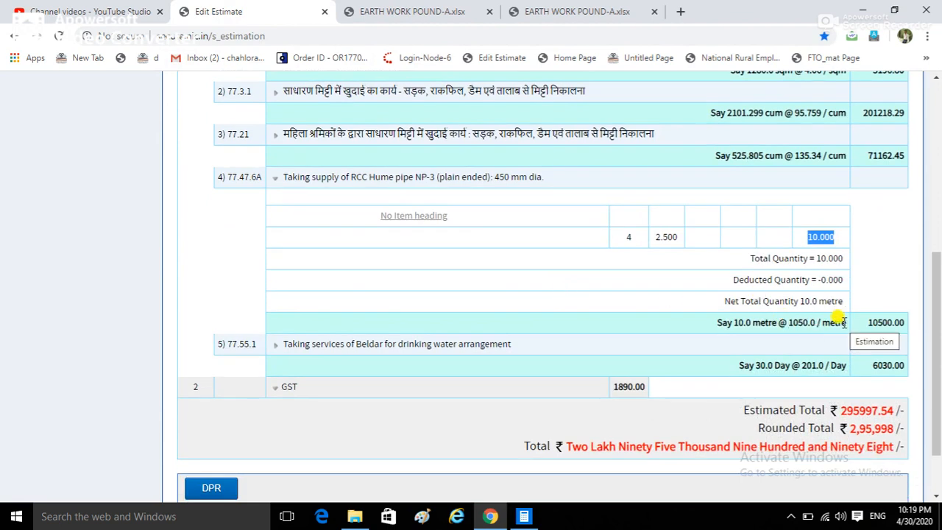
Examine the amount of the RCC Hume pipe item, then collapse its details and highlight its spec code
{"action": "left_click_drag", "start_coordinate": [865, 322], "coordinate": [908, 322]}
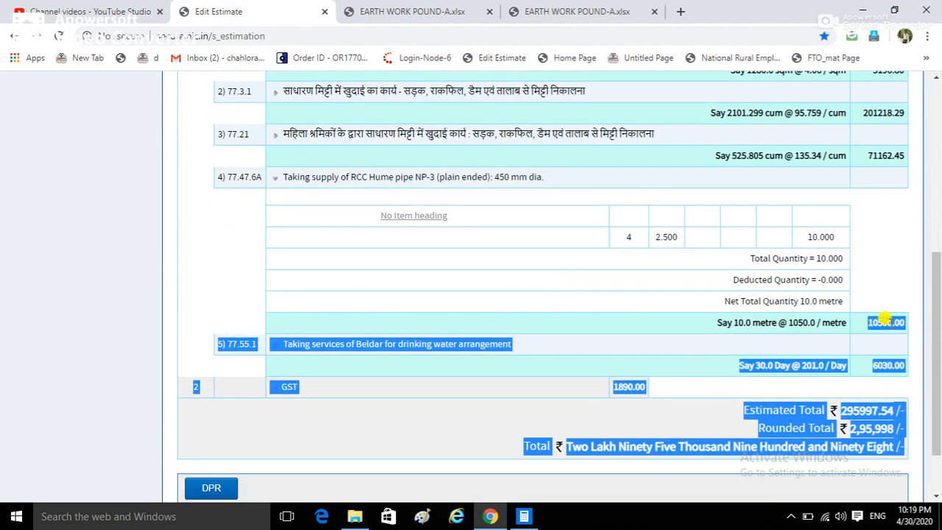
{"action": "left_click", "coordinate": [728, 340]}
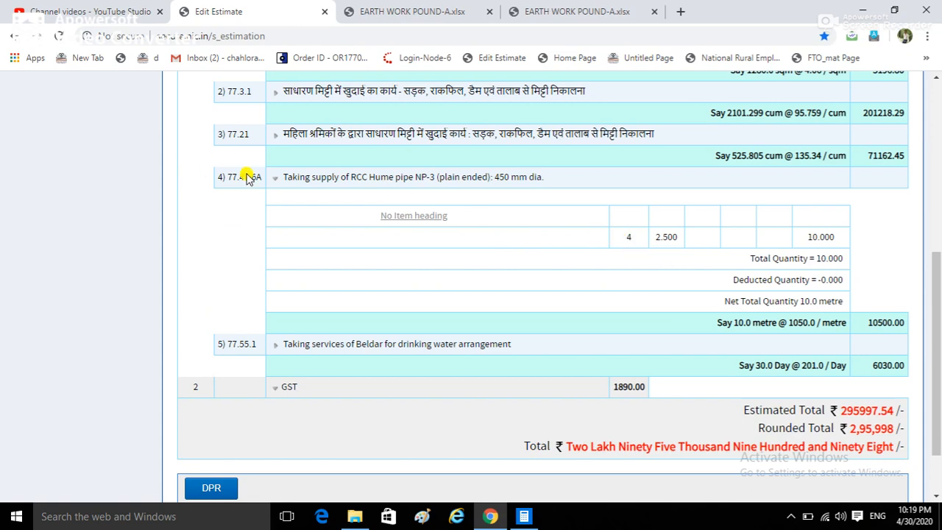
{"action": "left_click", "coordinate": [273, 182]}
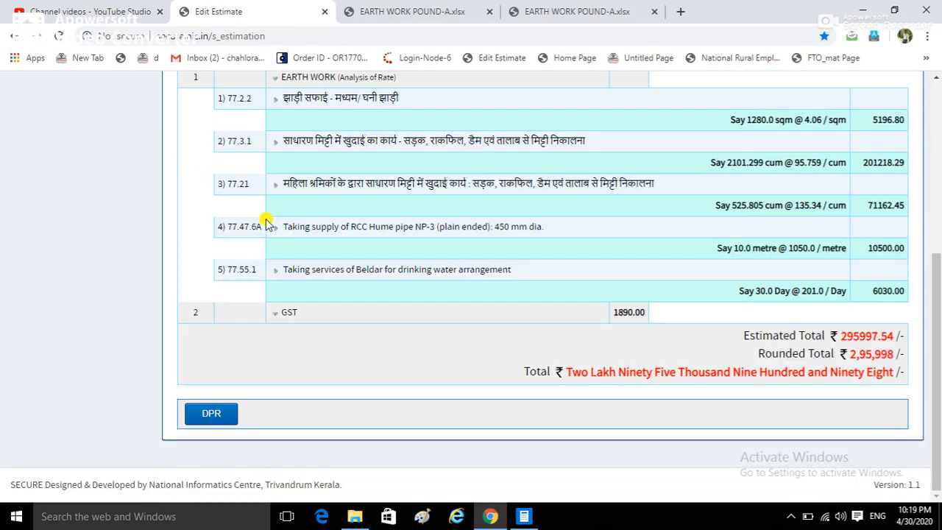
{"action": "left_click_drag", "start_coordinate": [227, 231], "coordinate": [266, 233]}
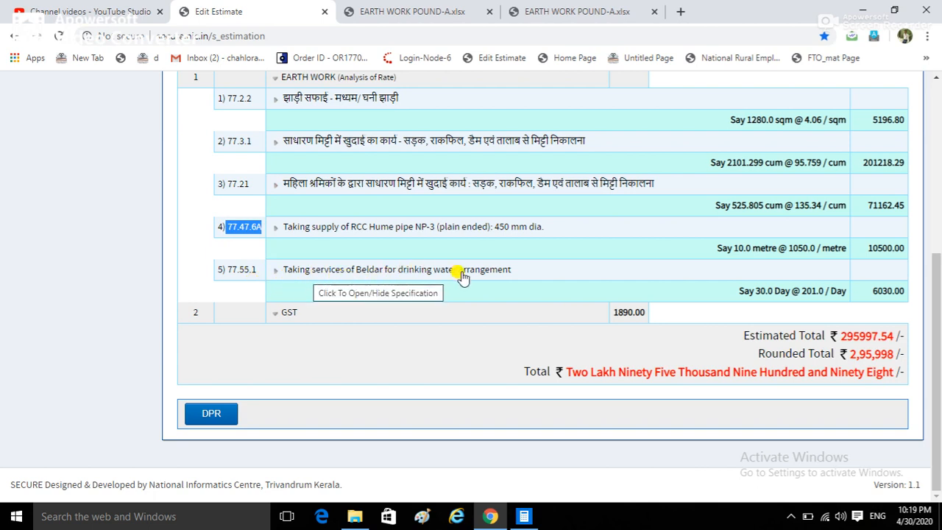
Expand drinking water item 77.55.1, examine its number of days, daily rate and amount, and collapse it again
{"action": "left_click", "coordinate": [276, 270]}
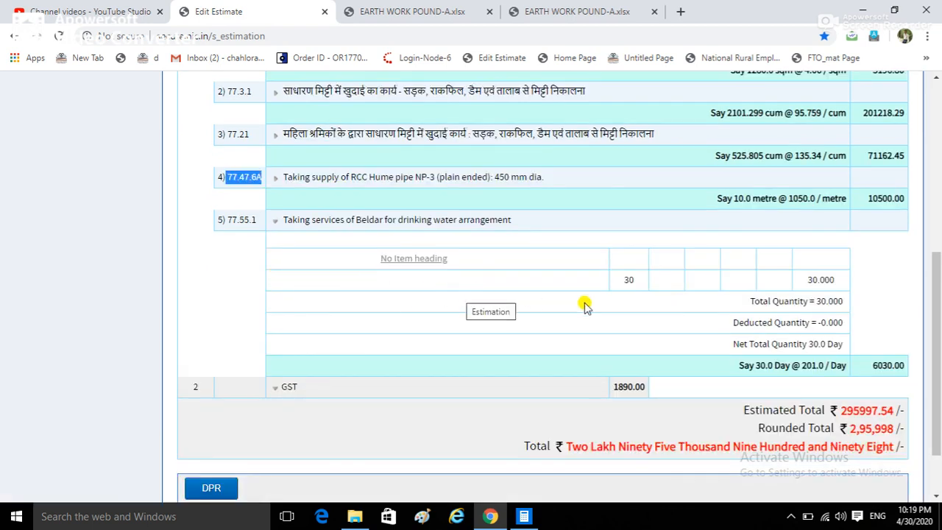
{"action": "left_click_drag", "start_coordinate": [613, 287], "coordinate": [645, 280]}
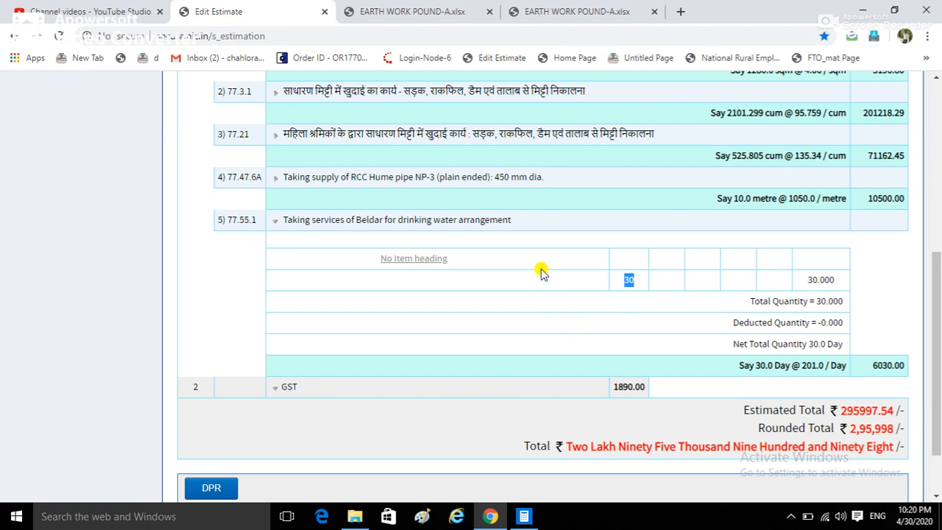
{"action": "left_click_drag", "start_coordinate": [797, 366], "coordinate": [818, 370]}
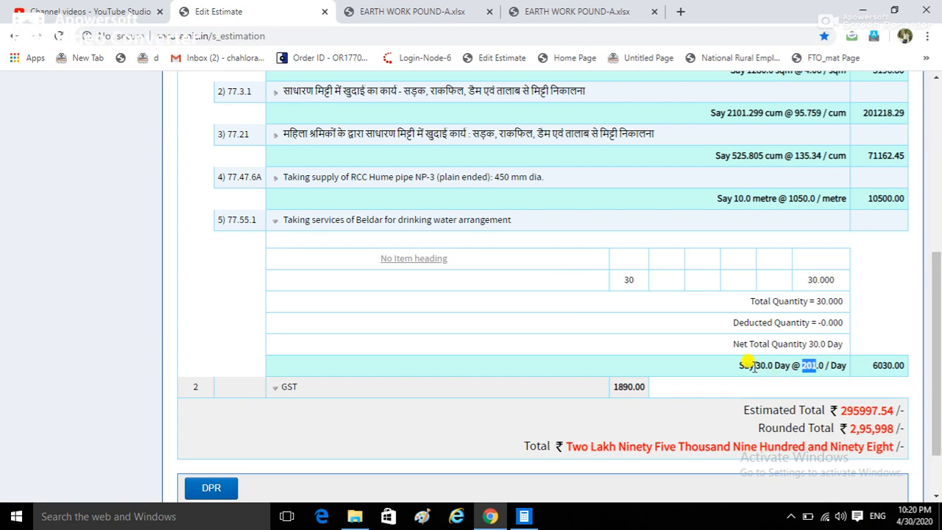
{"action": "left_click_drag", "start_coordinate": [754, 368], "coordinate": [764, 368]}
{"action": "left_click_drag", "start_coordinate": [873, 366], "coordinate": [893, 366]}
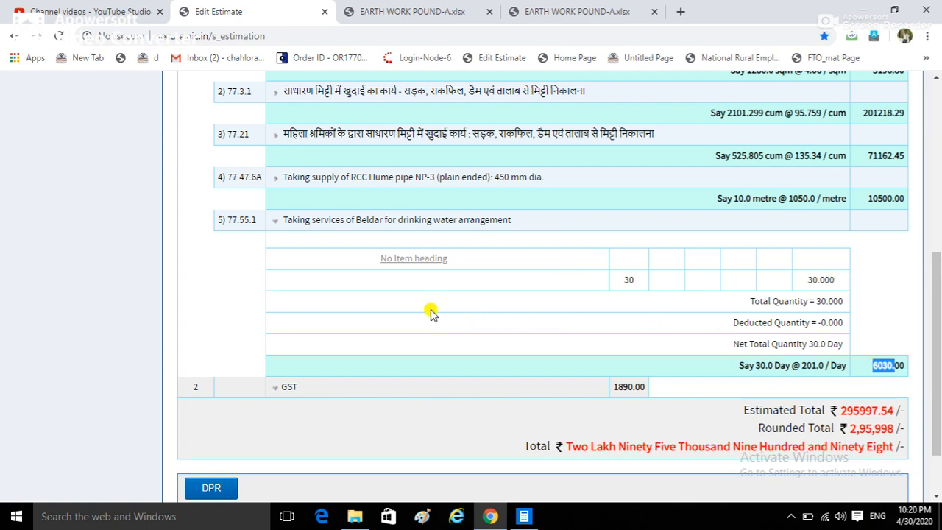
{"action": "left_click", "coordinate": [274, 222]}
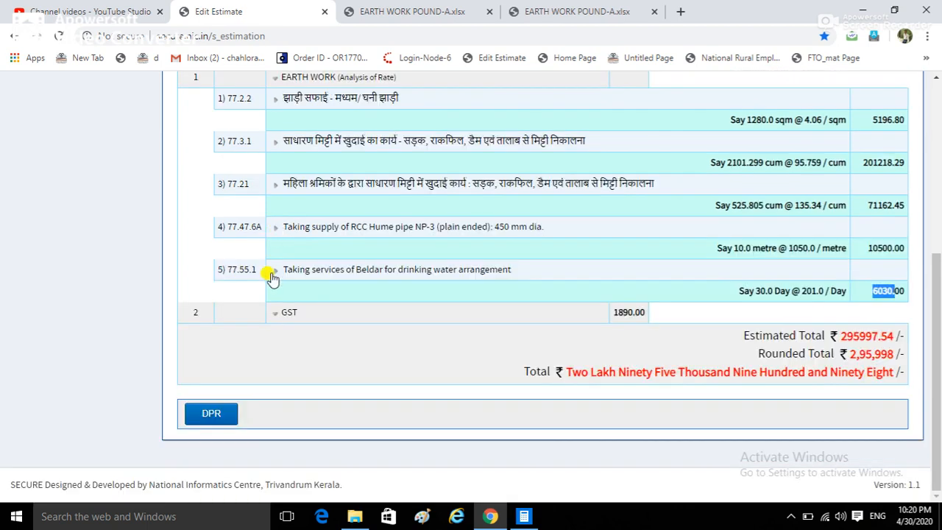
Briefly reopen the details of Hume pipe item 77.47.6A, collapse them and highlight the item's amount
{"action": "left_click", "coordinate": [276, 230]}
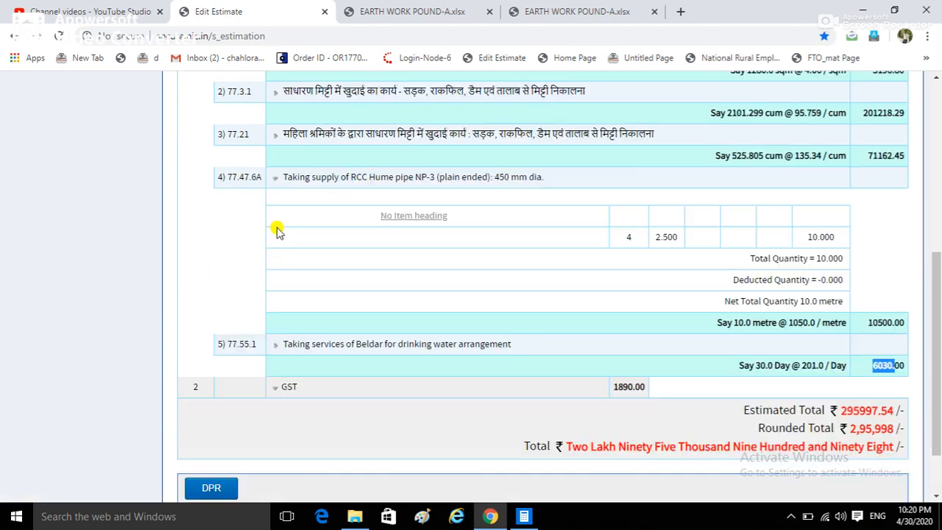
{"action": "left_click", "coordinate": [272, 180]}
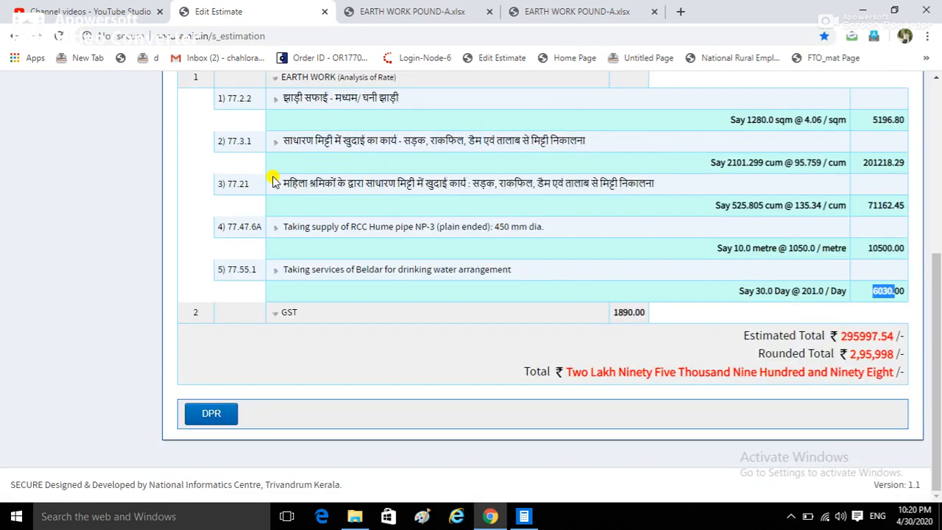
{"action": "double_click", "coordinate": [879, 248]}
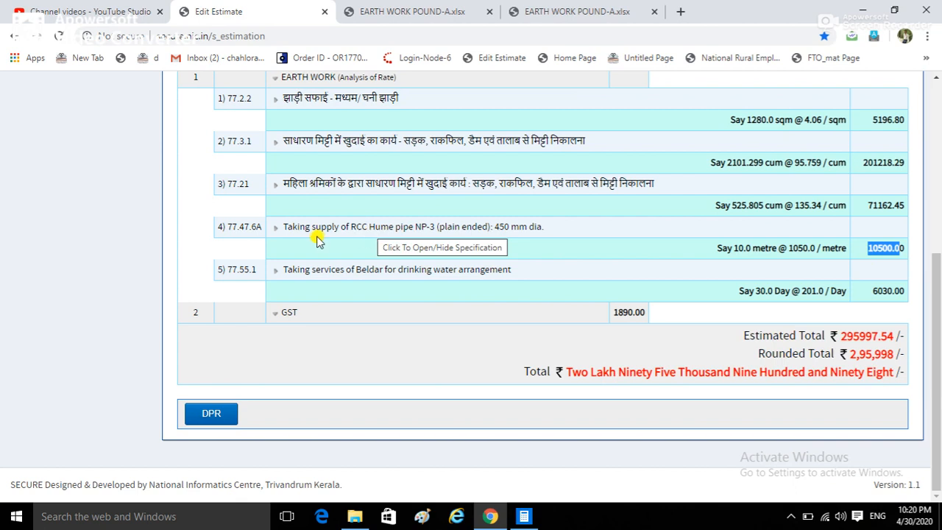
{"action": "left_click", "coordinate": [862, 248]}
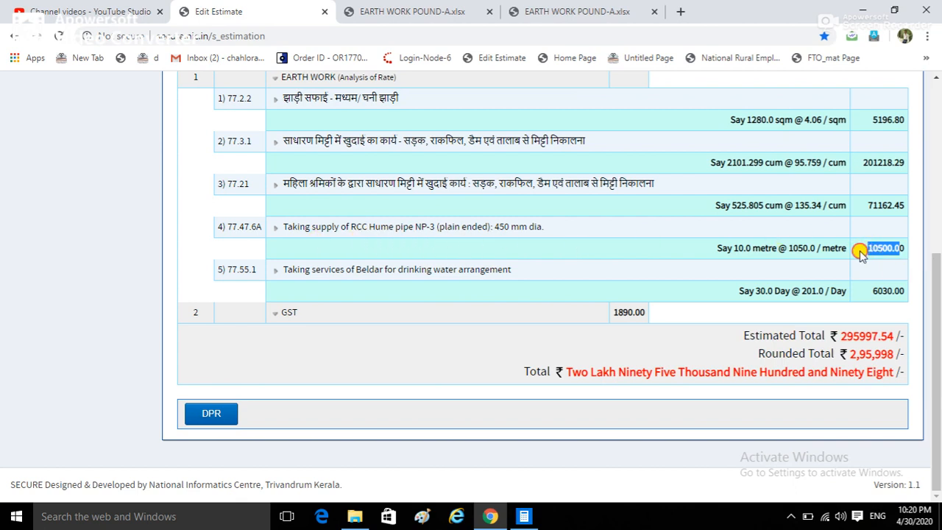
{"action": "left_click", "coordinate": [870, 248]}
{"action": "left_click_drag", "start_coordinate": [870, 249], "coordinate": [892, 252]}
Compare the GST amount with the Hume pipe item's amount and examine the estimate's rounded total
{"action": "left_click_drag", "start_coordinate": [611, 313], "coordinate": [641, 315]}
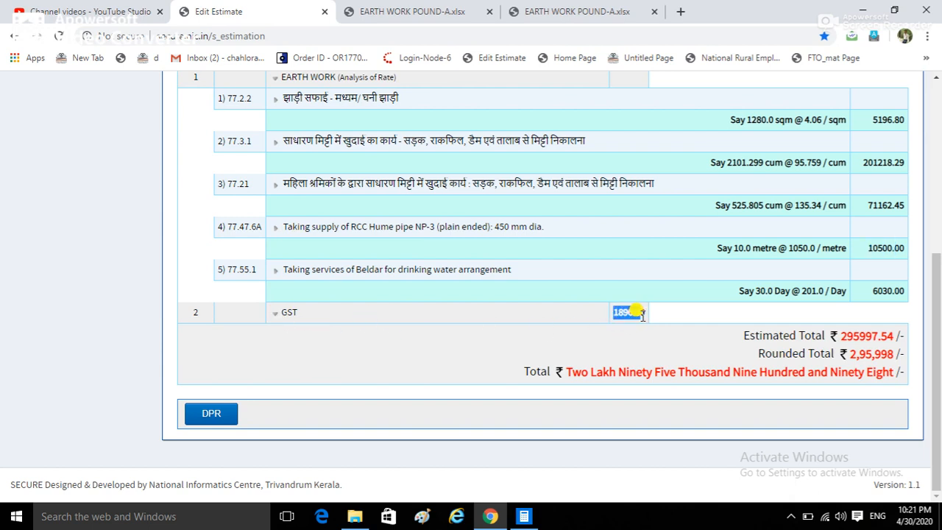
{"action": "left_click", "coordinate": [870, 251]}
{"action": "left_click_drag", "start_coordinate": [870, 250], "coordinate": [895, 249]}
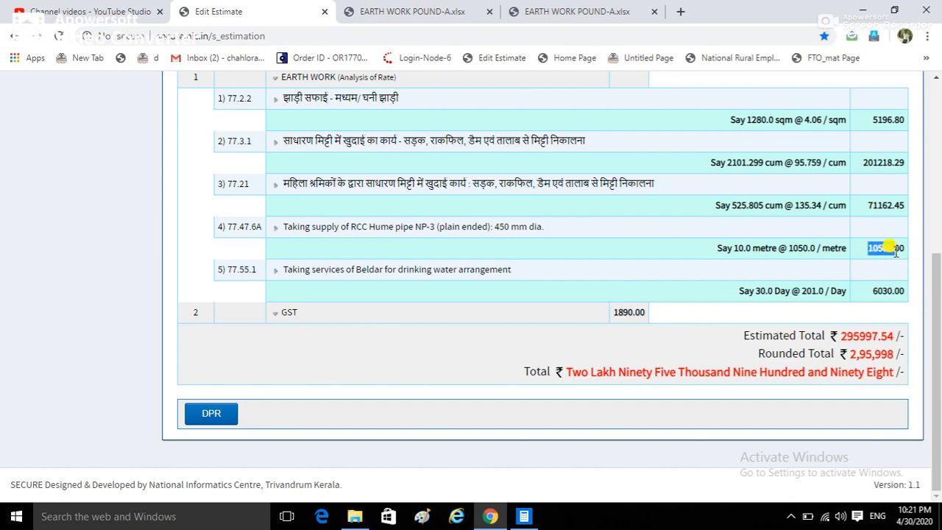
{"action": "left_click", "coordinate": [611, 315]}
{"action": "left_click_drag", "start_coordinate": [610, 315], "coordinate": [650, 315]}
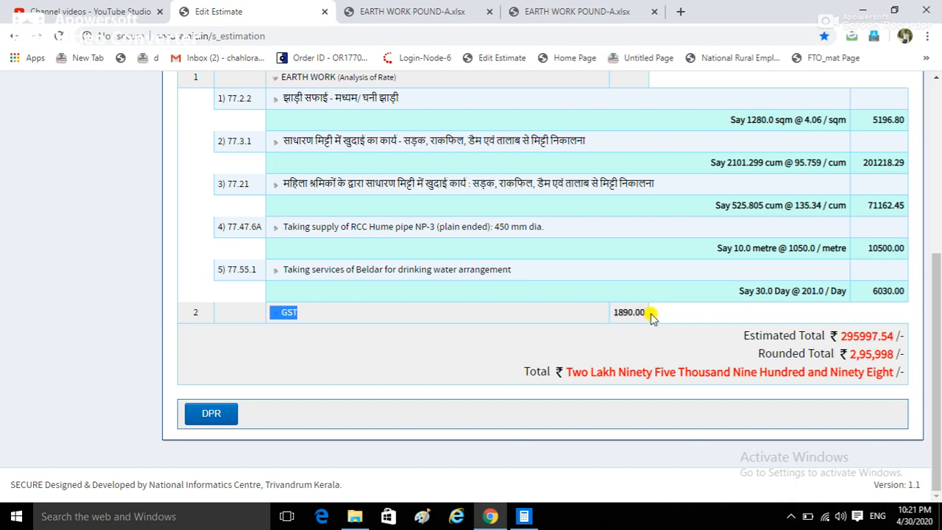
{"action": "left_click_drag", "start_coordinate": [847, 357], "coordinate": [895, 359]}
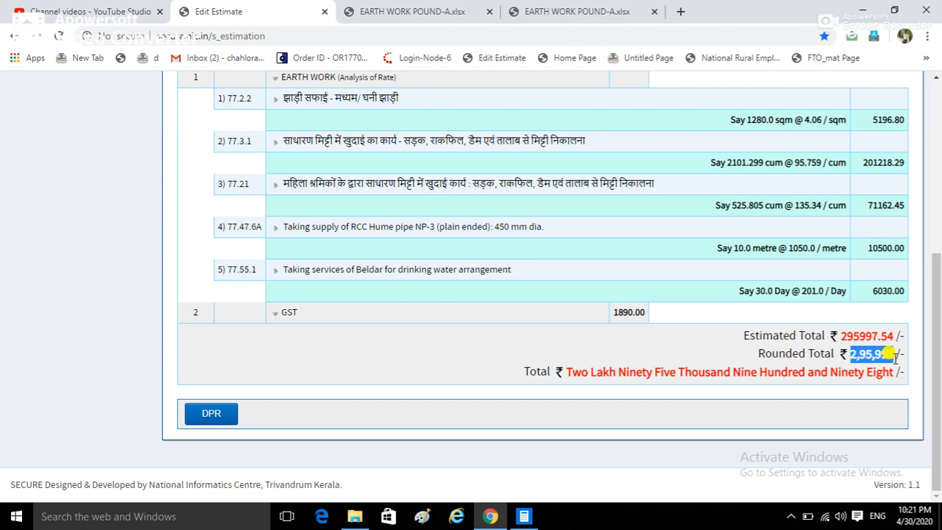
Look over the collapsed estimate items and switch back to the grid plan in the EARTH WORK POUND-A.xlsx drawing
{"action": "scroll", "coordinate": [557, 355], "scroll_direction": "up", "scroll_amount": 2}
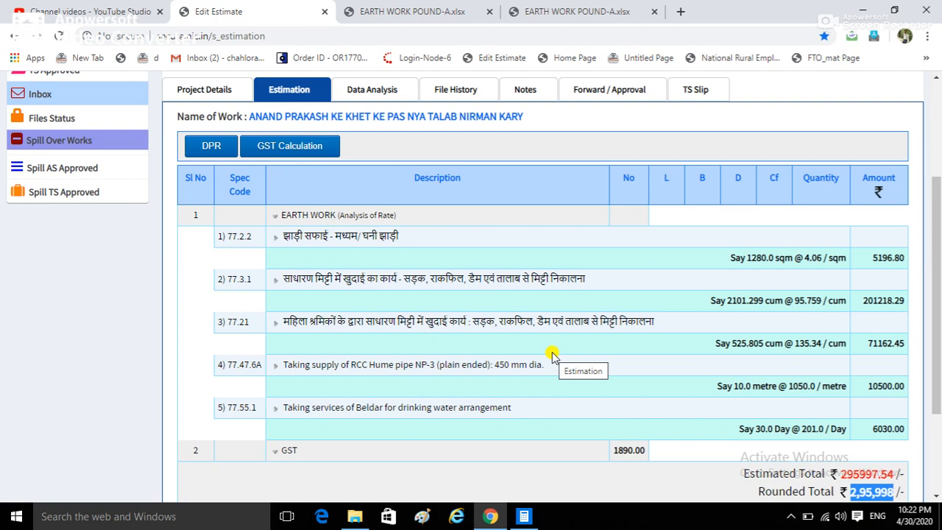
{"action": "left_click", "coordinate": [421, 11]}
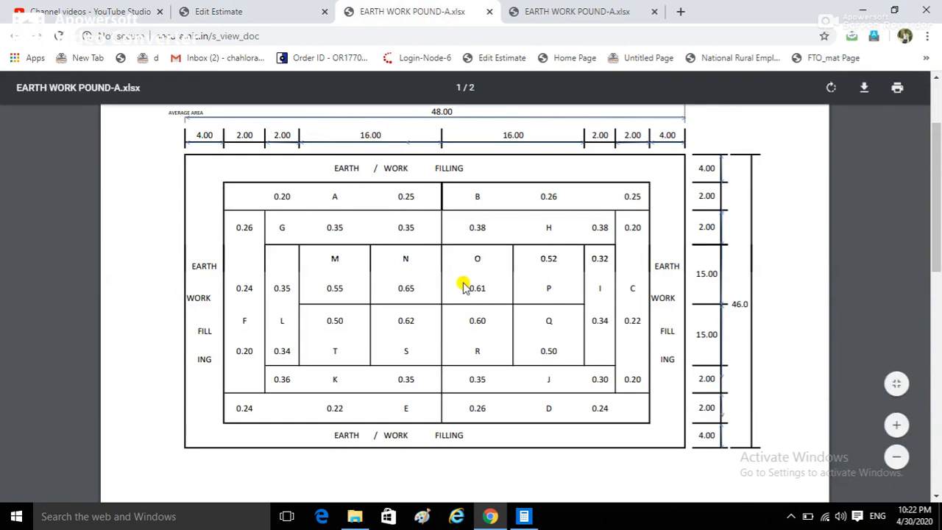
{"action": "left_click_drag", "start_coordinate": [932, 227], "coordinate": [936, 214]}
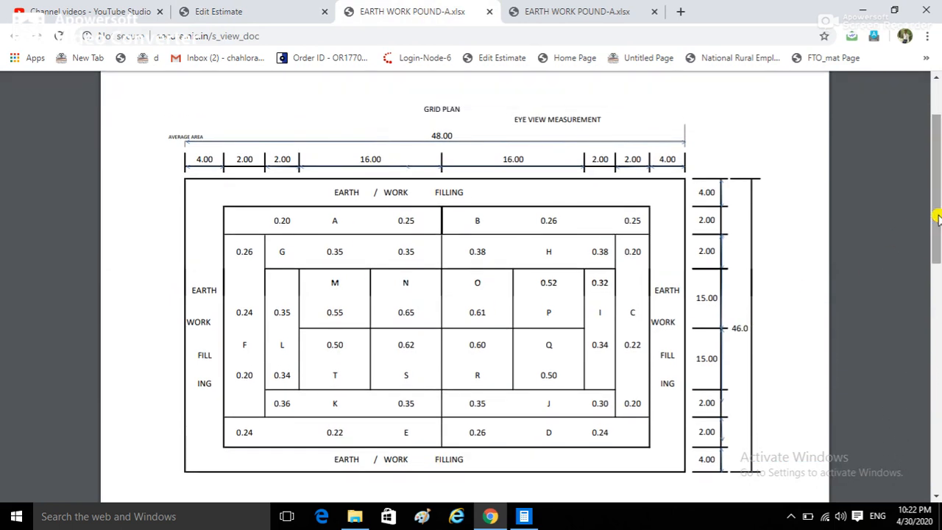